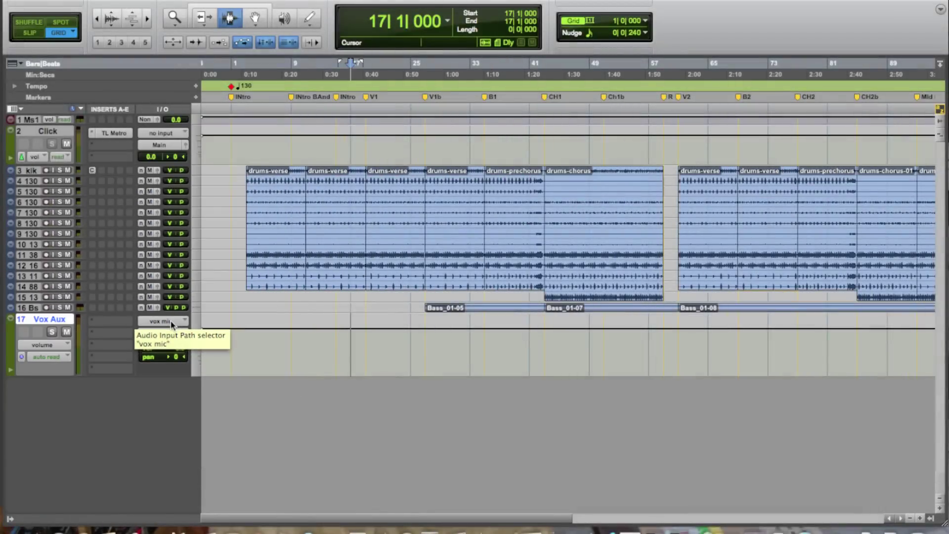
# Preview the session from bar 17, then add a mono audio track named Vocal.
pyautogui.press('space')
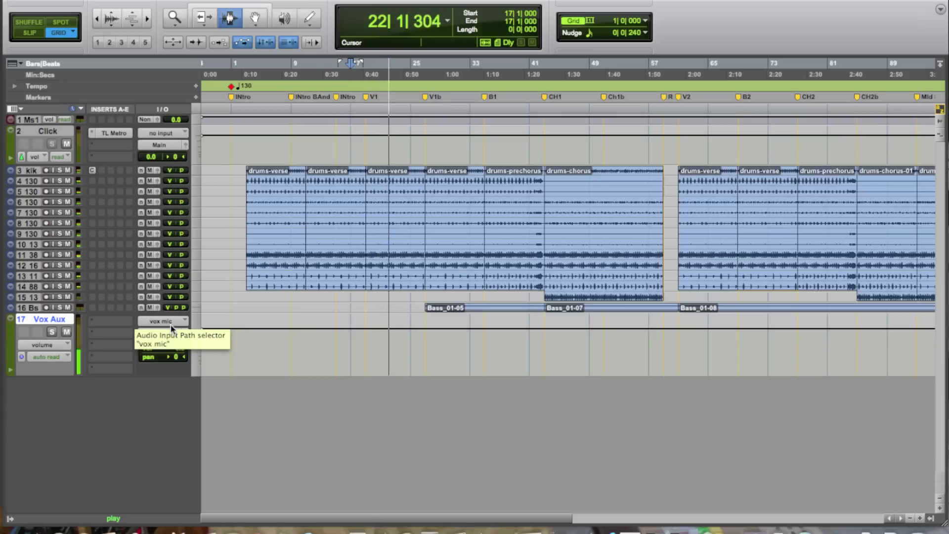
pyautogui.press('space')
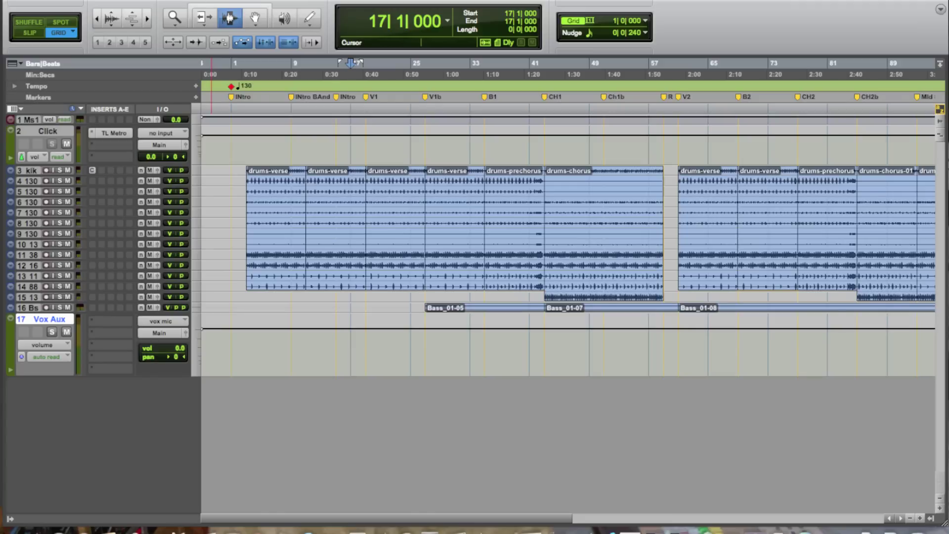
pyautogui.click(198, 0)
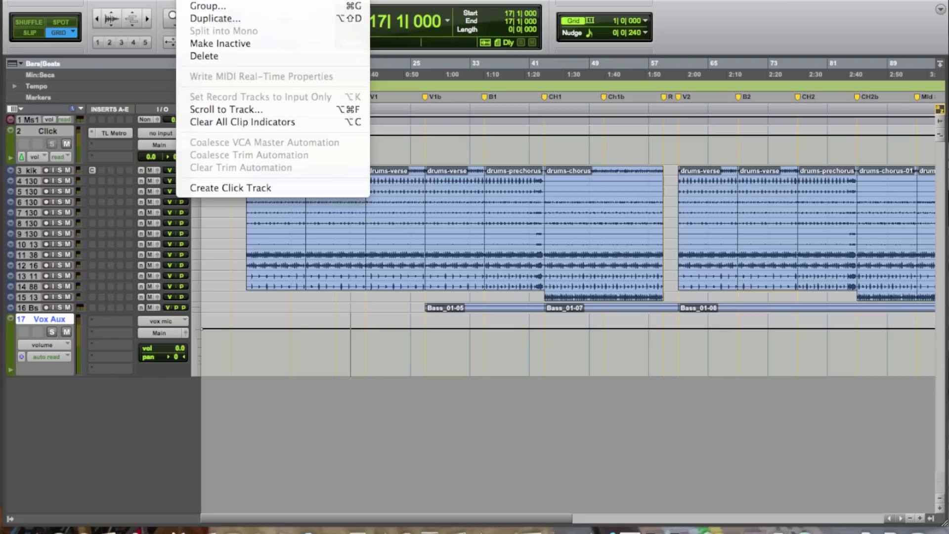
pyautogui.click(199, 1)
pyautogui.click(652, 203)
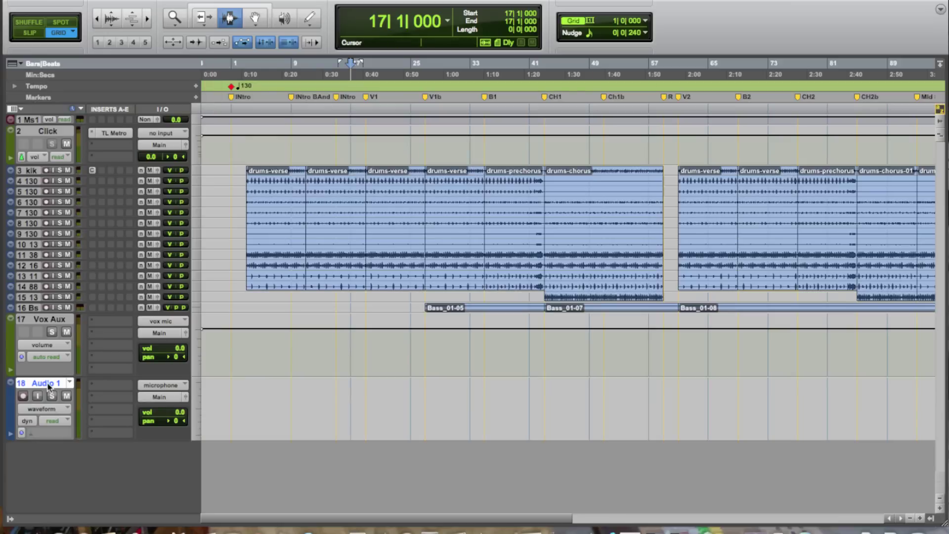
pyautogui.doubleClick(47, 382)
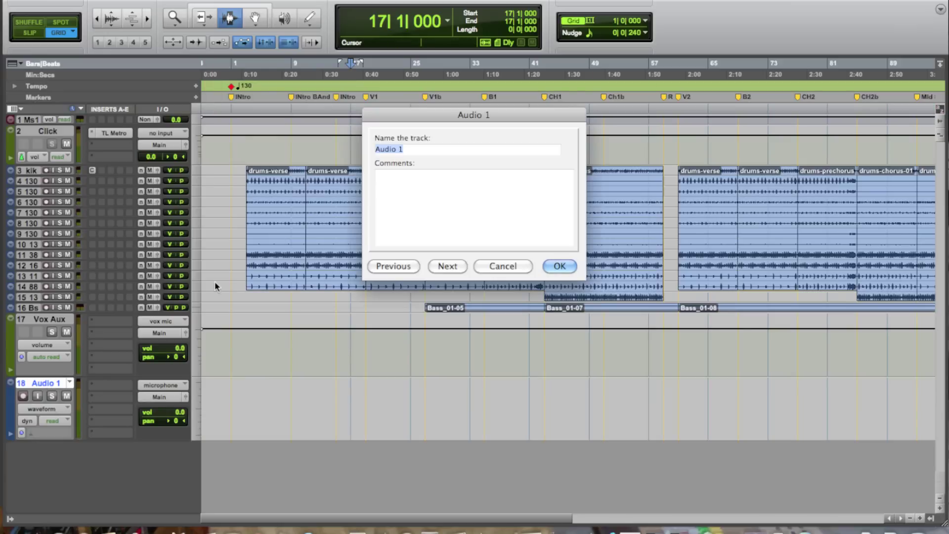
pyautogui.write('Vocal')
pyautogui.press('Return')
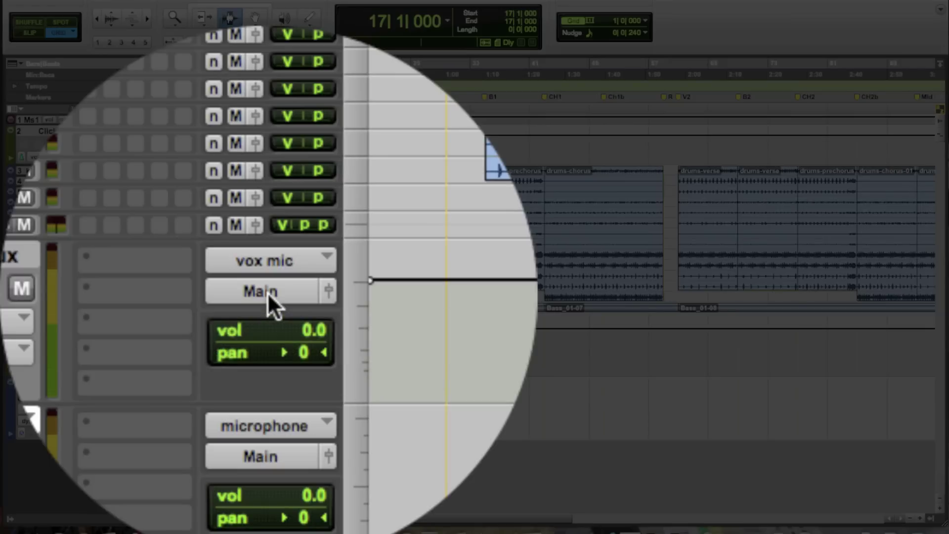
pyautogui.click(162, 333)
# Route Vox Aux's output to Bus 5 (Mono) and set the Vocal track's input to Bus 5 (Mono).
pyautogui.moveTo(276, 319)
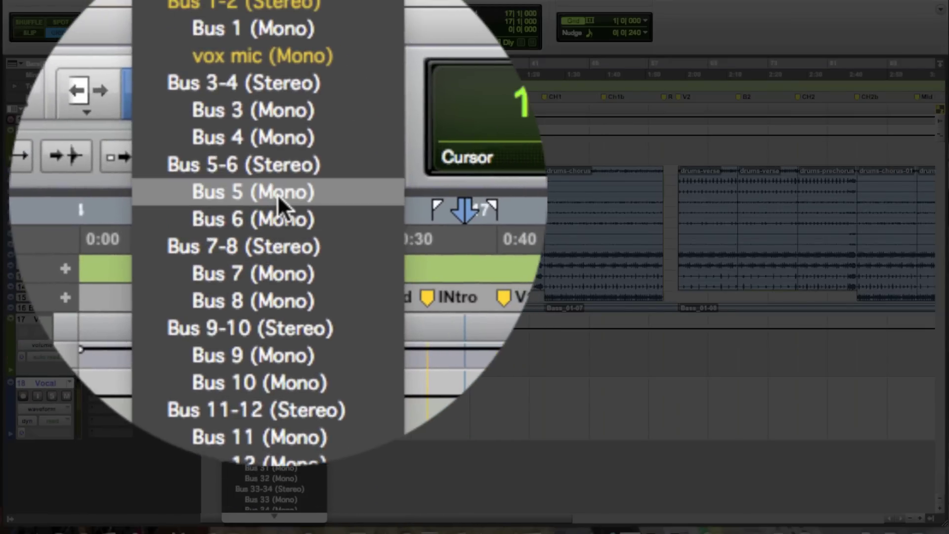
pyautogui.click(268, 201)
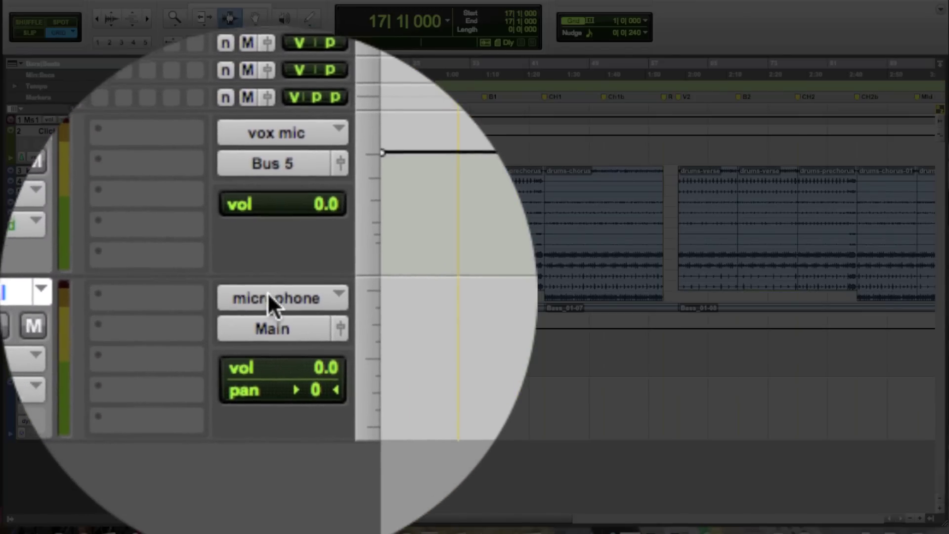
pyautogui.click(267, 297)
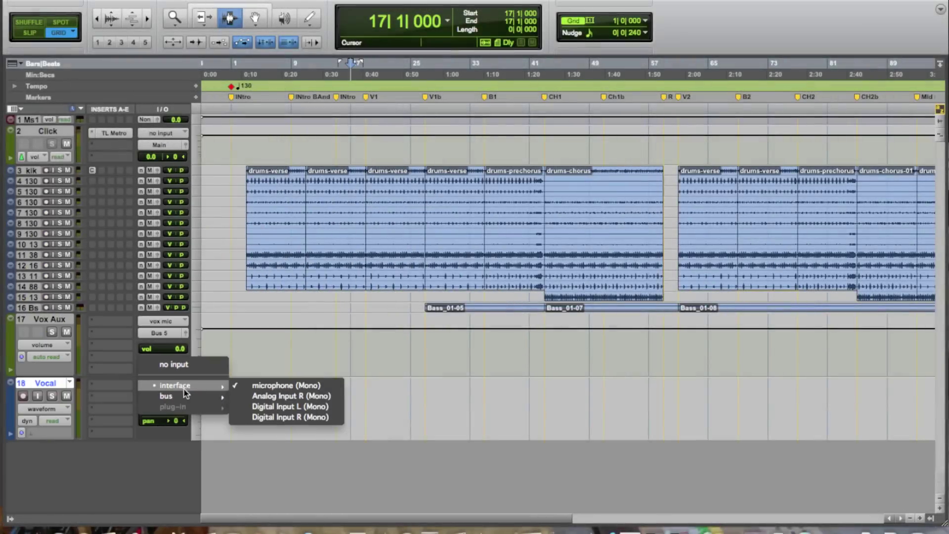
pyautogui.moveTo(183, 396)
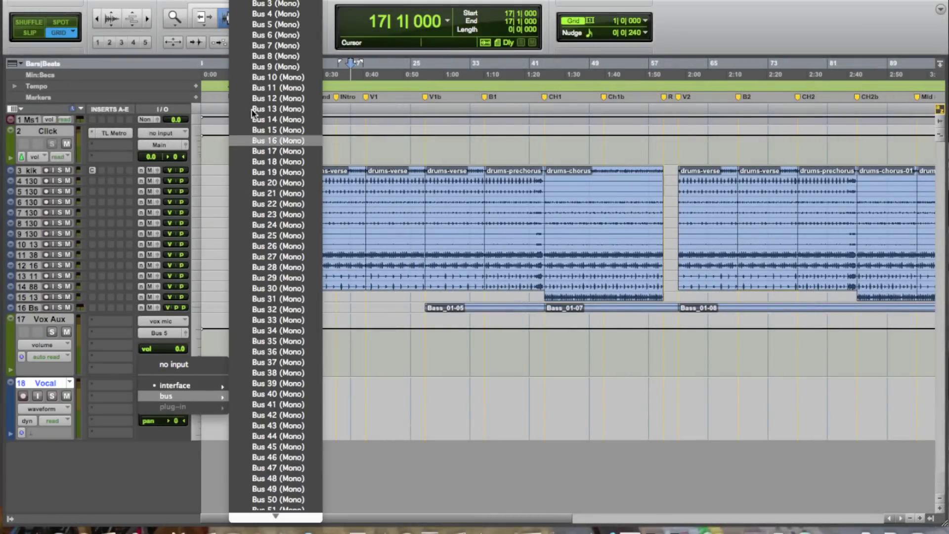
pyautogui.click(275, 26)
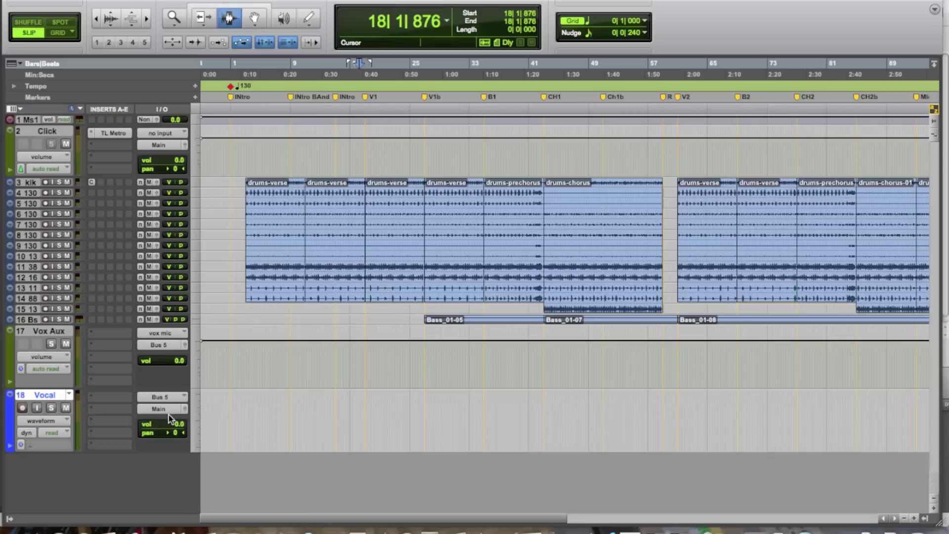
# Insert a mono Dynamics Channel Strip plug-in on Vox Aux insert A.
pyautogui.click(92, 333)
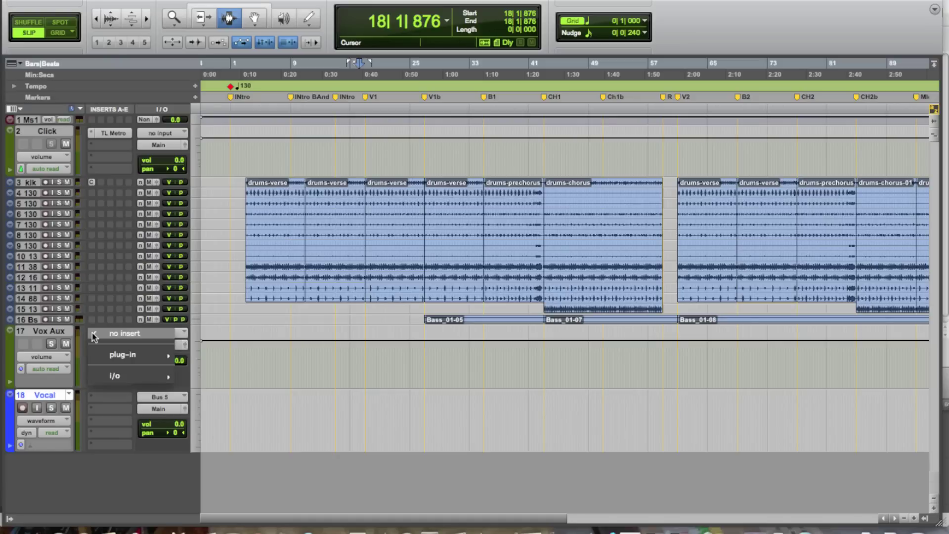
pyautogui.moveTo(179, 360)
pyautogui.moveTo(207, 366)
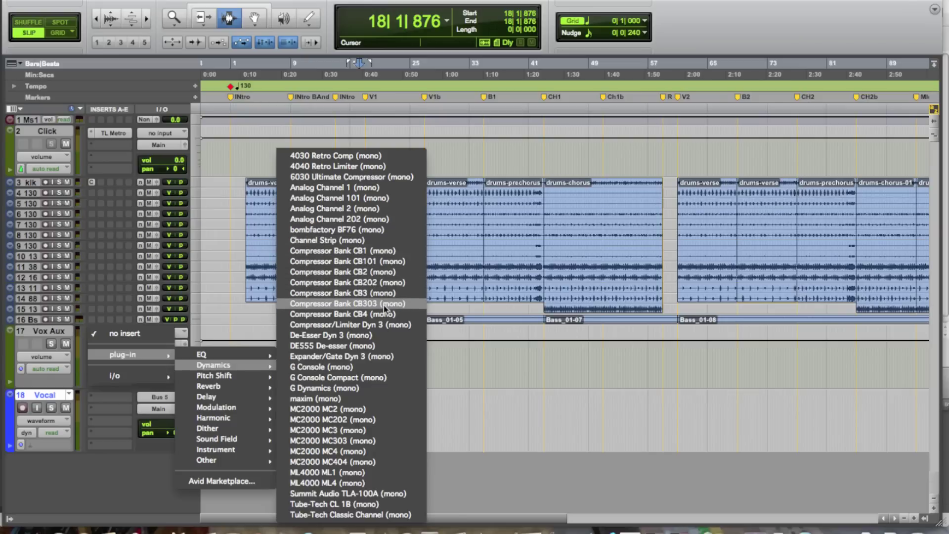
pyautogui.click(381, 240)
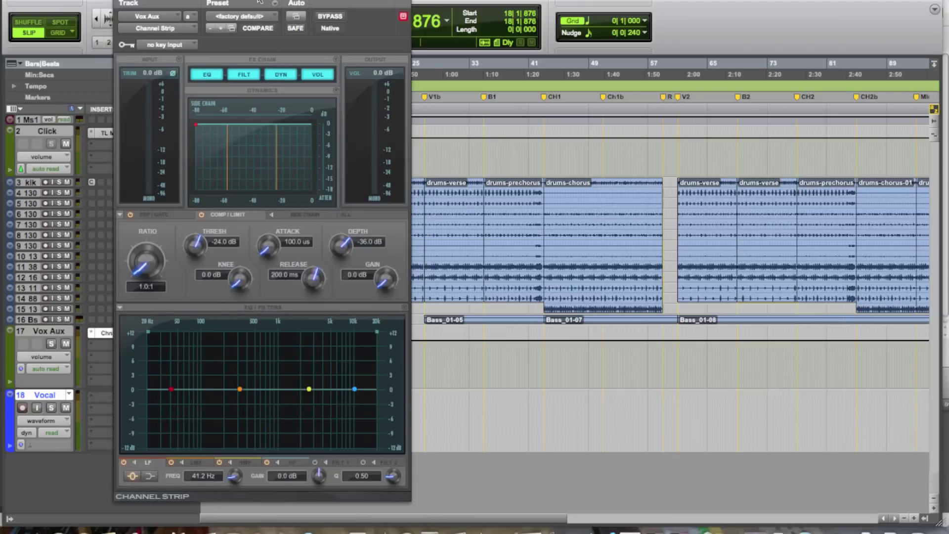
pyautogui.moveTo(260, 2); pyautogui.dragTo(354, 2)
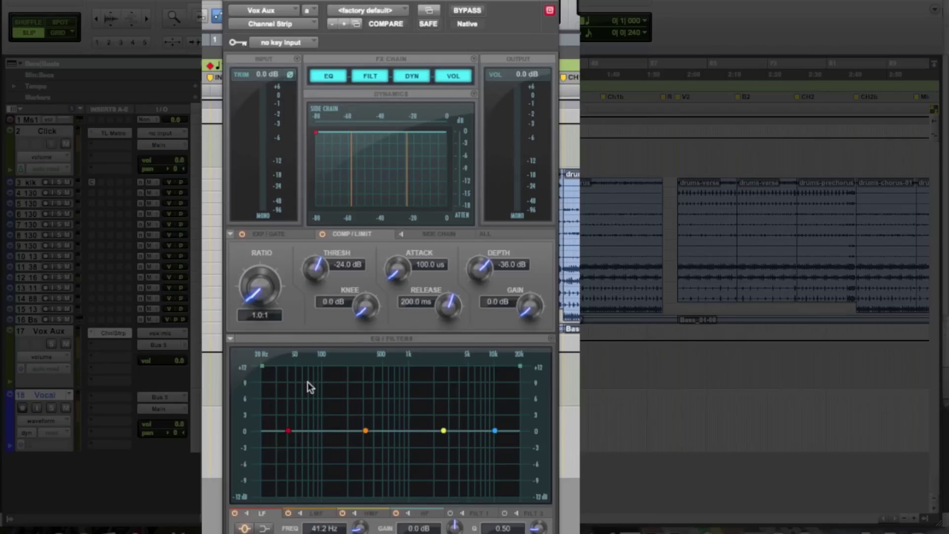
# Browse the EXP/GATE, COMP/LIMIT and SIDE CHAIN pages, ending on COMP/LIMIT.
pyautogui.click(274, 235)
pyautogui.click(337, 235)
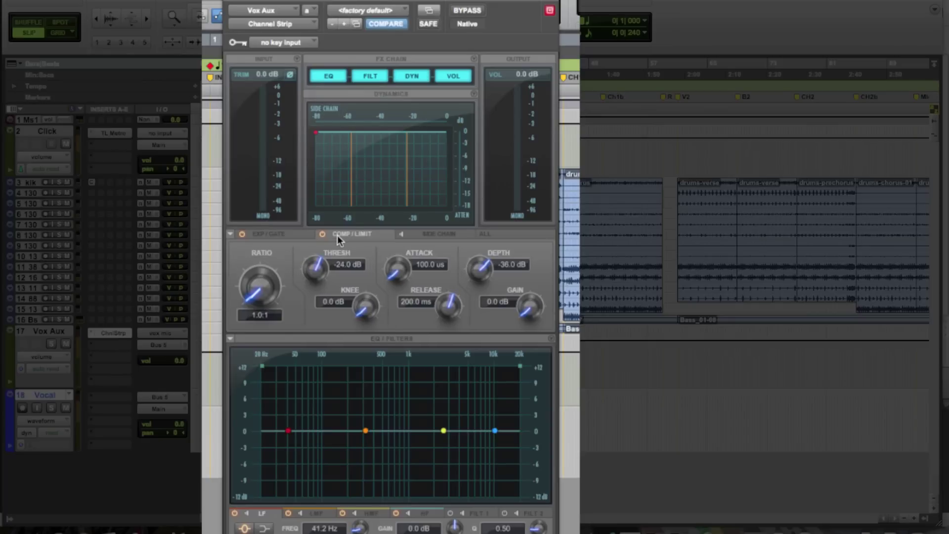
pyautogui.click(430, 234)
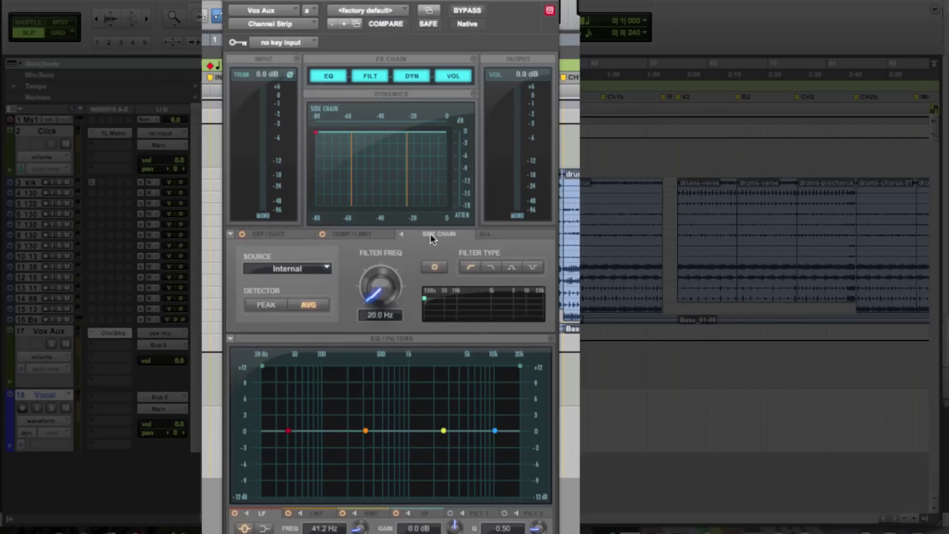
pyautogui.click(358, 236)
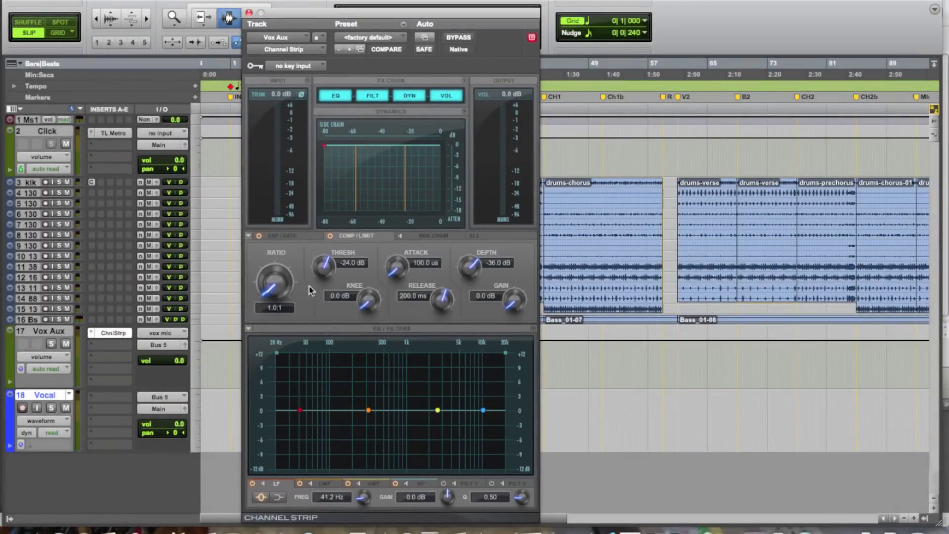
# Turn on Vocal input monitoring and set the compressor to 1.9:1 ratio, −29.4 dB threshold.
pyautogui.click(37, 409)
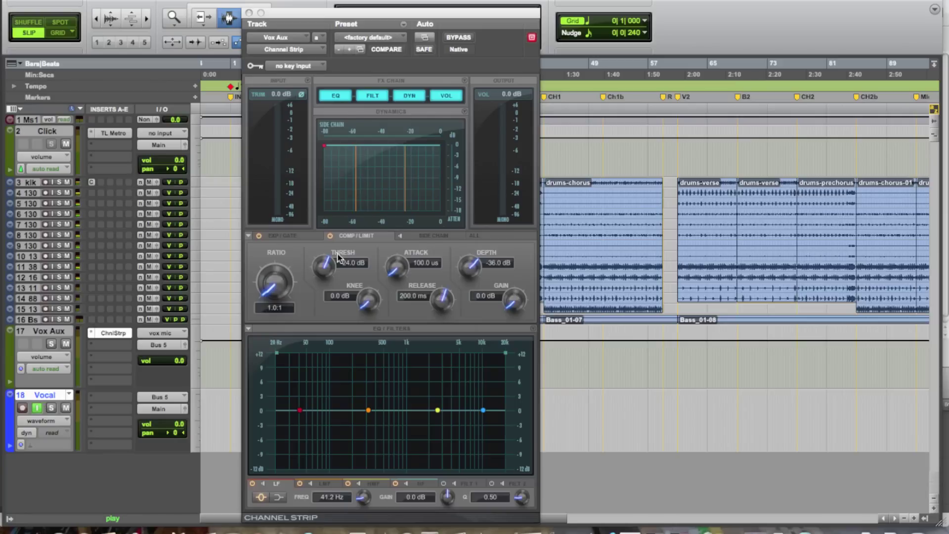
pyautogui.click(275, 290)
pyautogui.moveTo(275, 289); pyautogui.dragTo(271, 277)
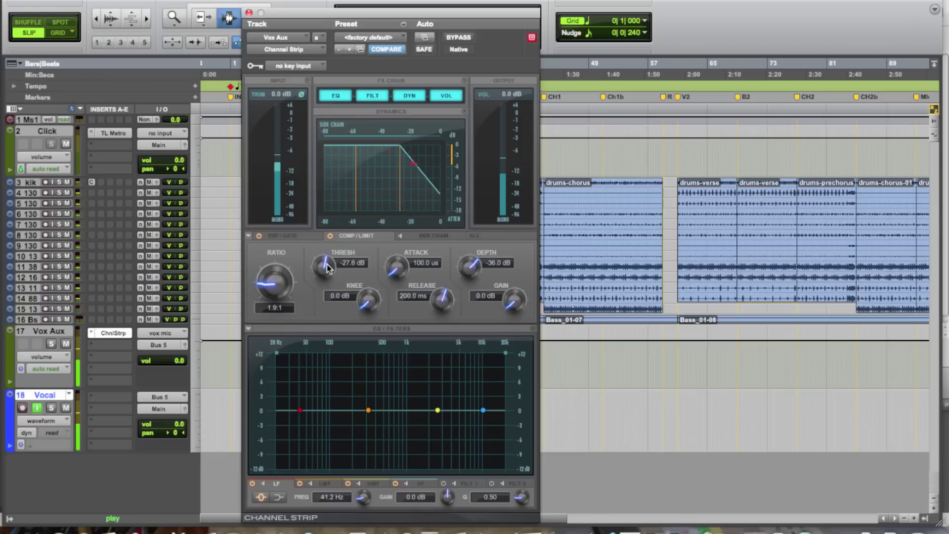
pyautogui.moveTo(328, 267); pyautogui.dragTo(328, 271)
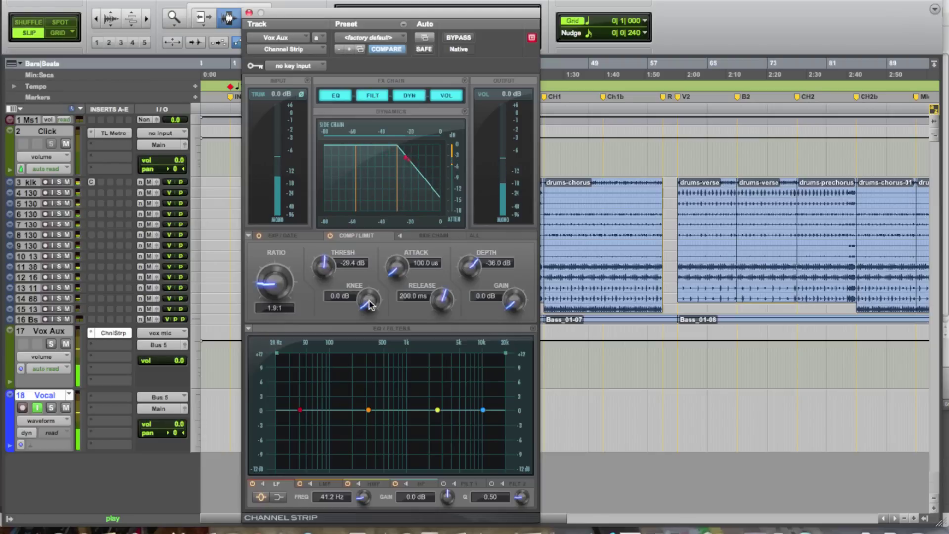
# Soften the knee, set 1.0 ms release and 3.0 dB gain, then compare with bypass.
pyautogui.moveTo(370, 304); pyautogui.dragTo(398, 268)
pyautogui.moveTo(443, 298); pyautogui.dragTo(424, 338)
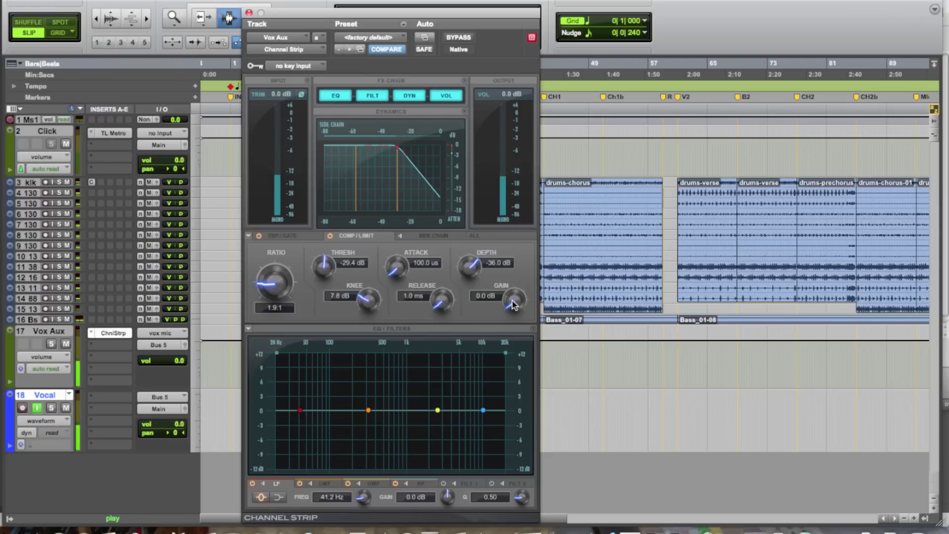
pyautogui.moveTo(513, 305); pyautogui.dragTo(511, 297)
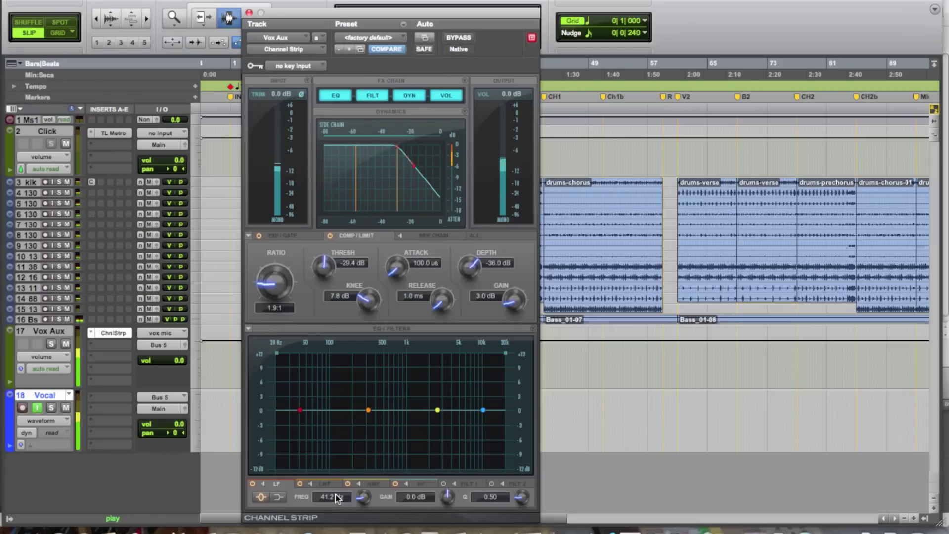
pyautogui.click(453, 37)
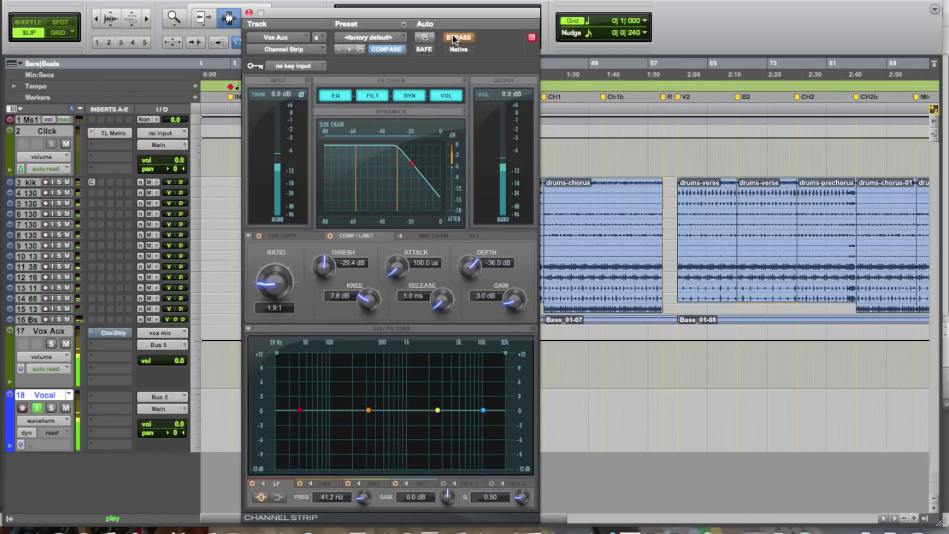
pyautogui.click(454, 38)
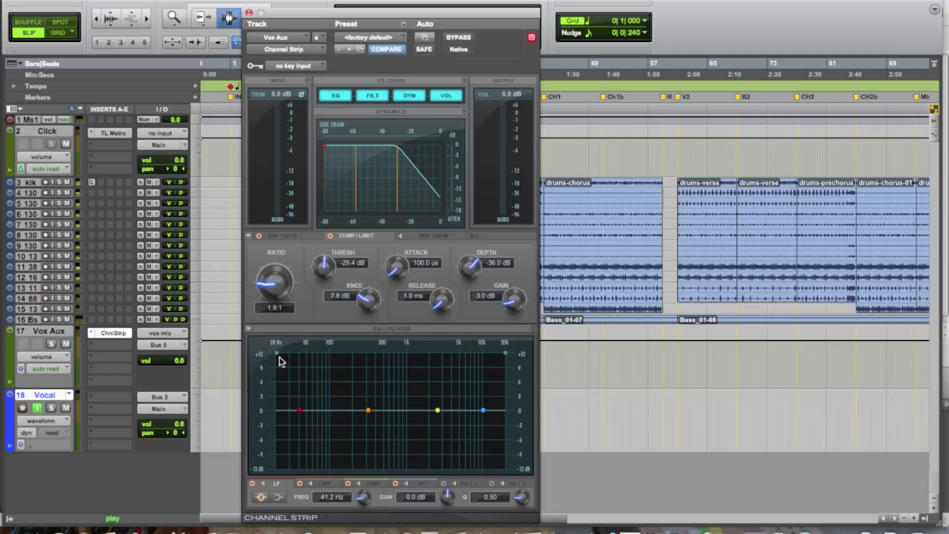
# Add a high-pass filter near 60 Hz and make the high band a boosted shelf.
pyautogui.moveTo(276, 351); pyautogui.dragTo(334, 360)
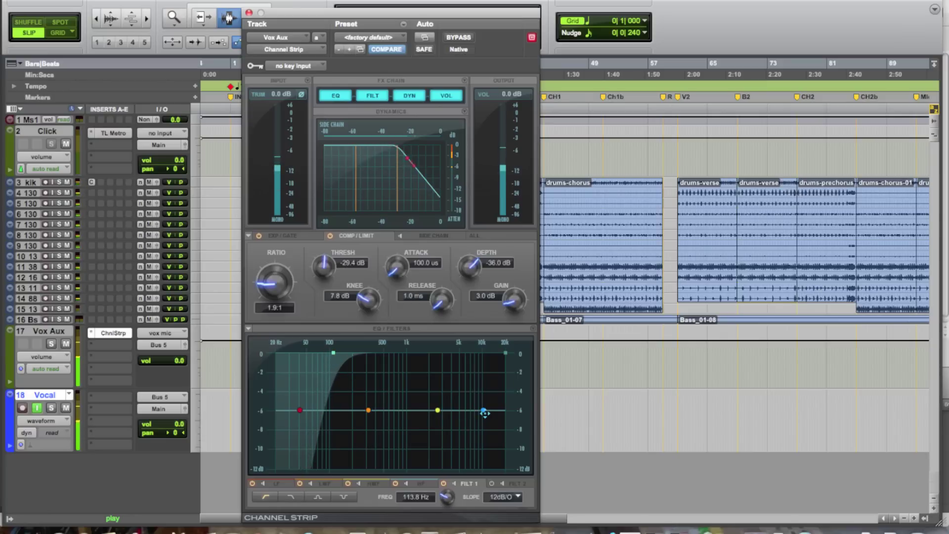
pyautogui.moveTo(484, 415); pyautogui.dragTo(473, 400)
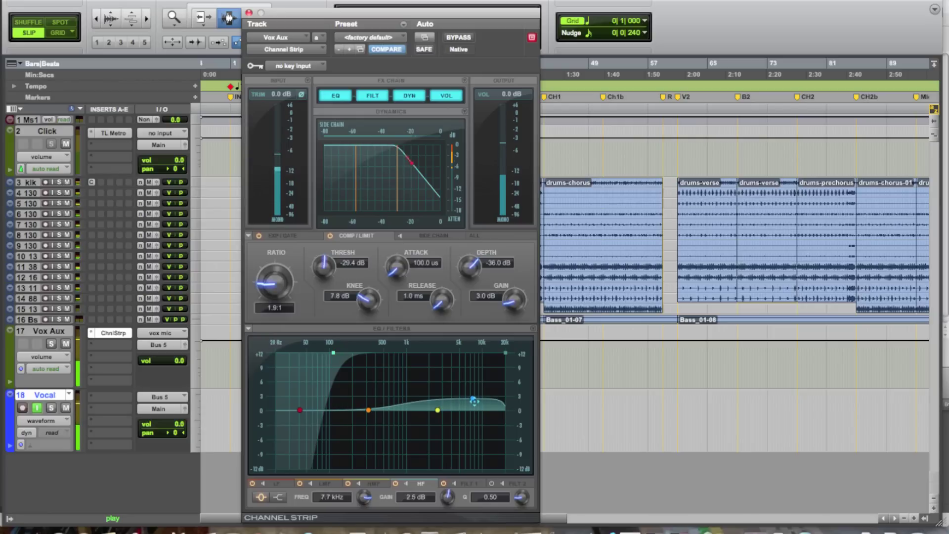
pyautogui.click(280, 497)
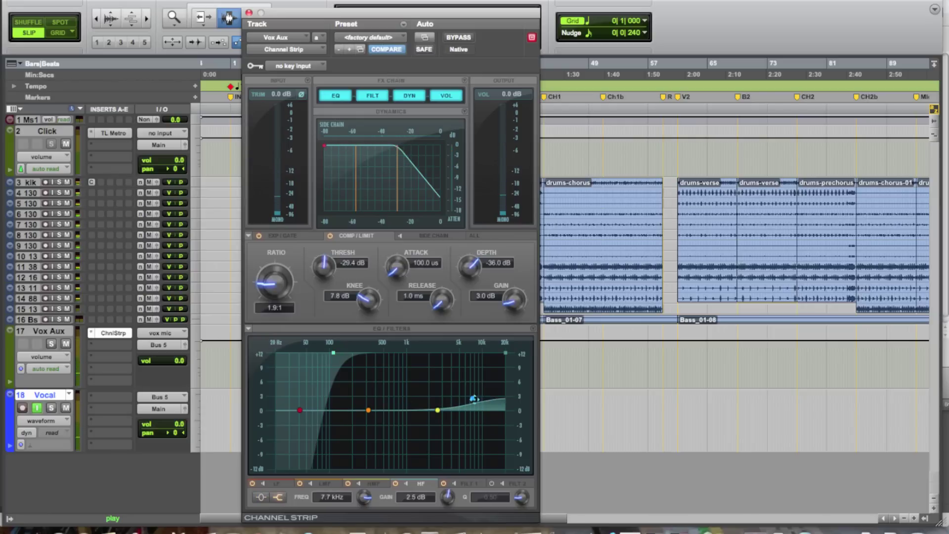
pyautogui.moveTo(473, 398); pyautogui.dragTo(450, 396)
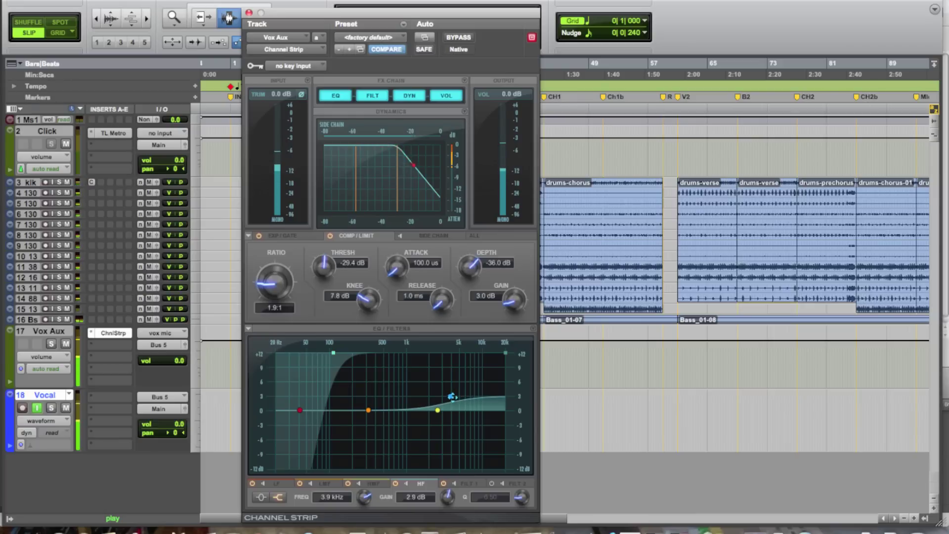
# Cut the low-mid band about 2.9 dB at 329 Hz with high Q, then close the plug-in.
pyautogui.click(368, 409)
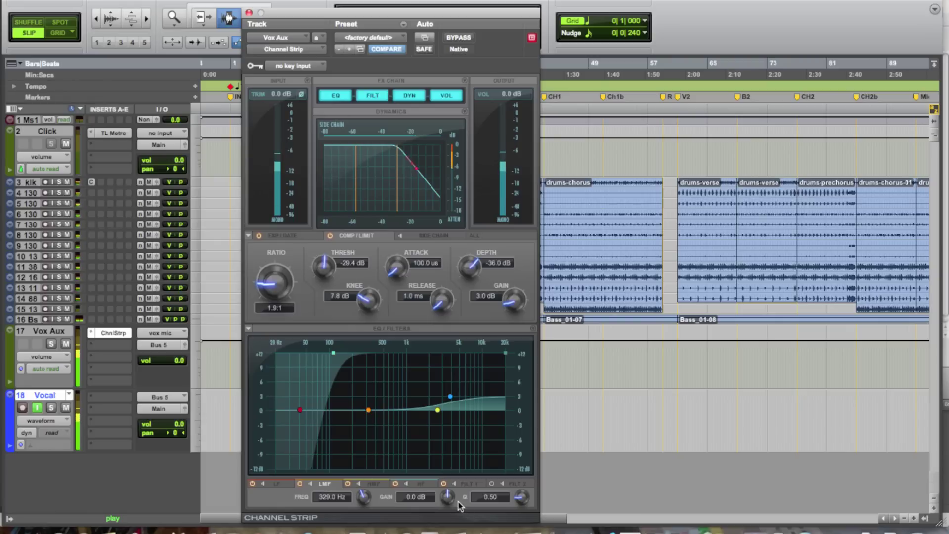
pyautogui.moveTo(451, 498); pyautogui.dragTo(451, 507)
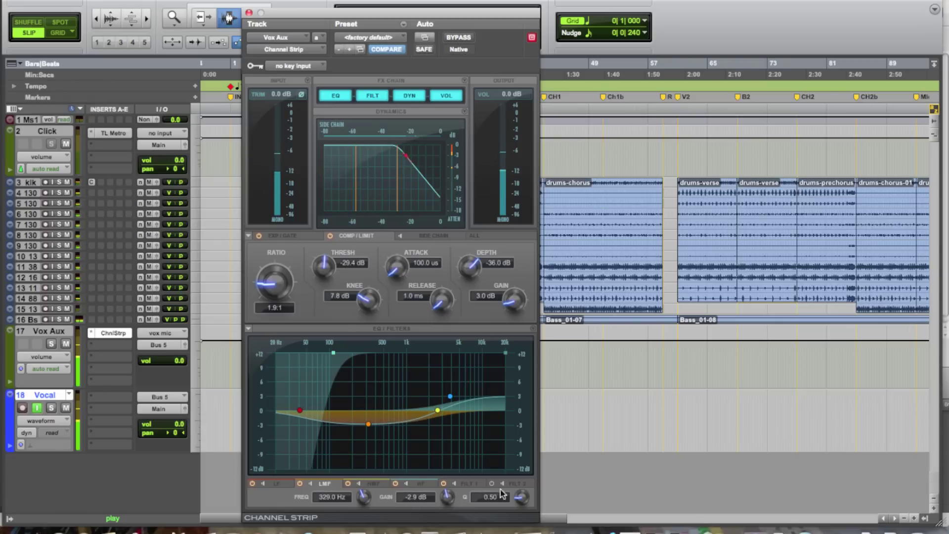
pyautogui.moveTo(519, 500); pyautogui.dragTo(530, 459)
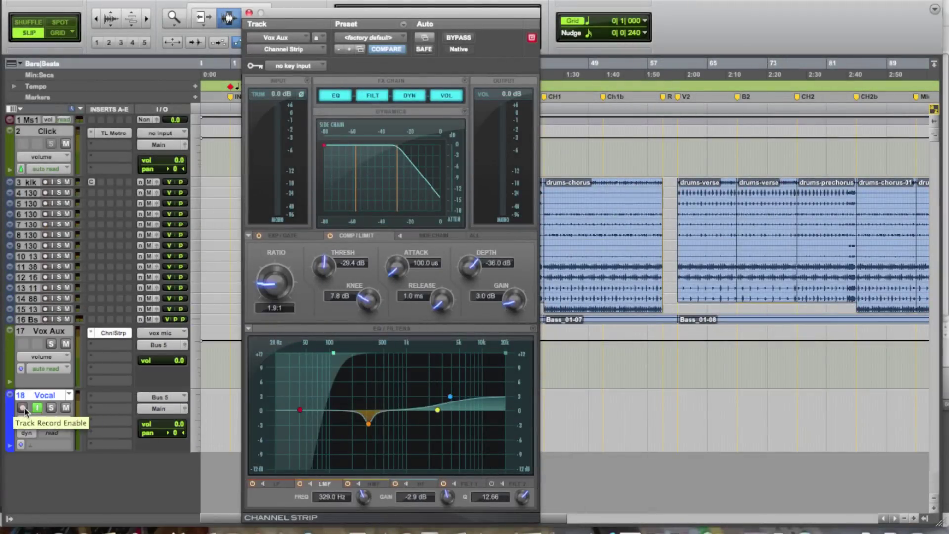
pyautogui.click(22, 409)
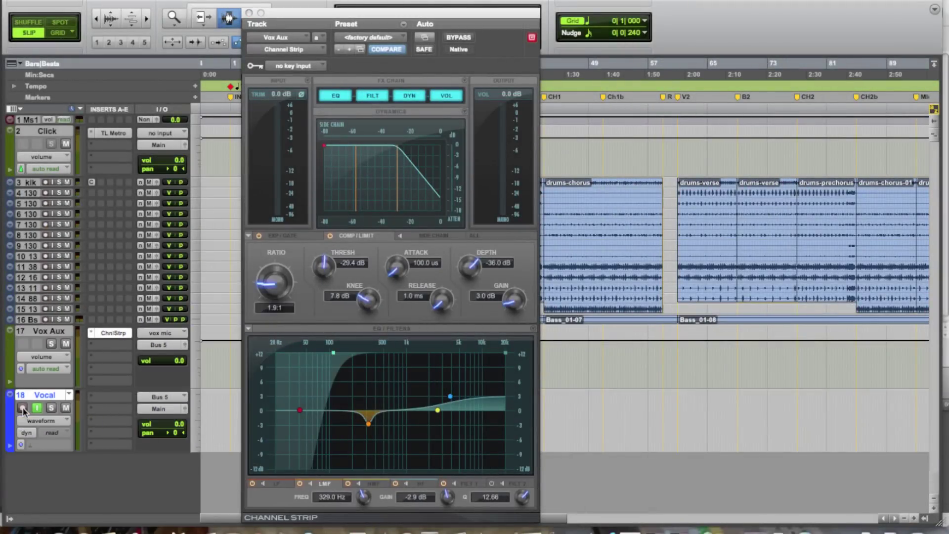
pyautogui.click(248, 13)
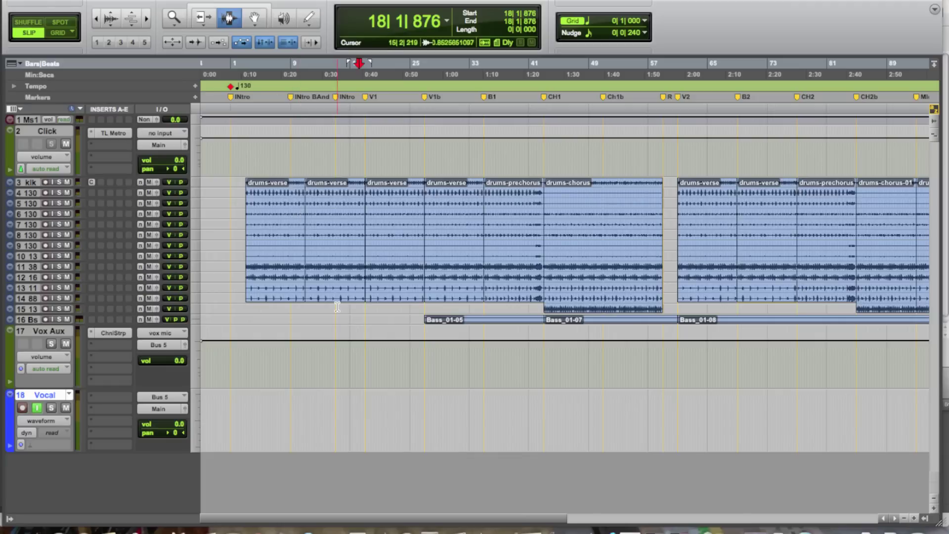
pyautogui.click(349, 402)
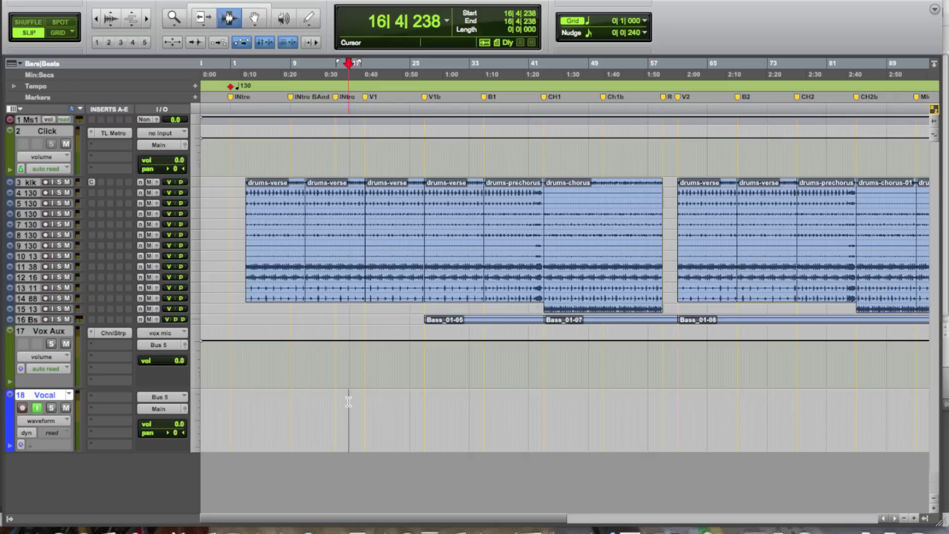
# Record a vocal take on the Vocal track starting at 16|4|238.
pyautogui.press('super+space')
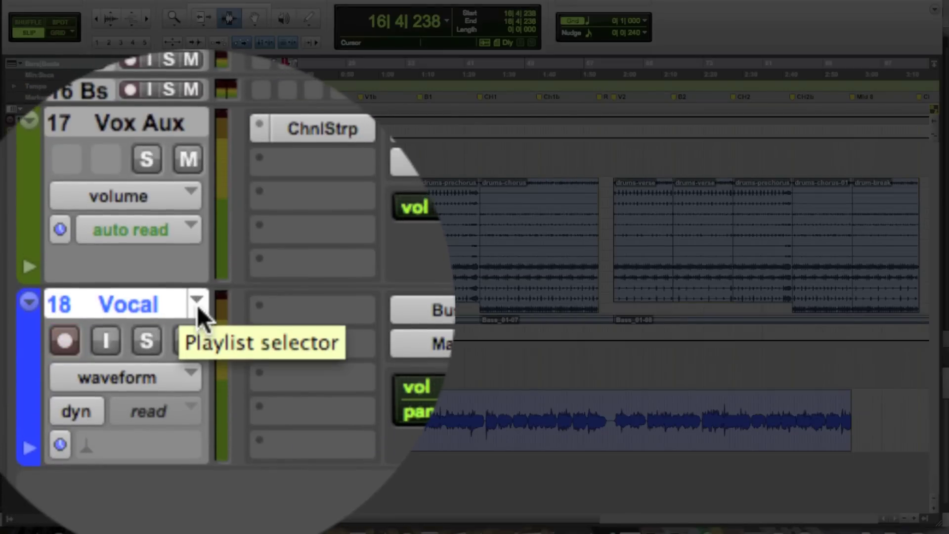
# Create the Vocal.01 playlist on the Vocal track and toggle between it and the Vocal playlist.
pyautogui.click(196, 303)
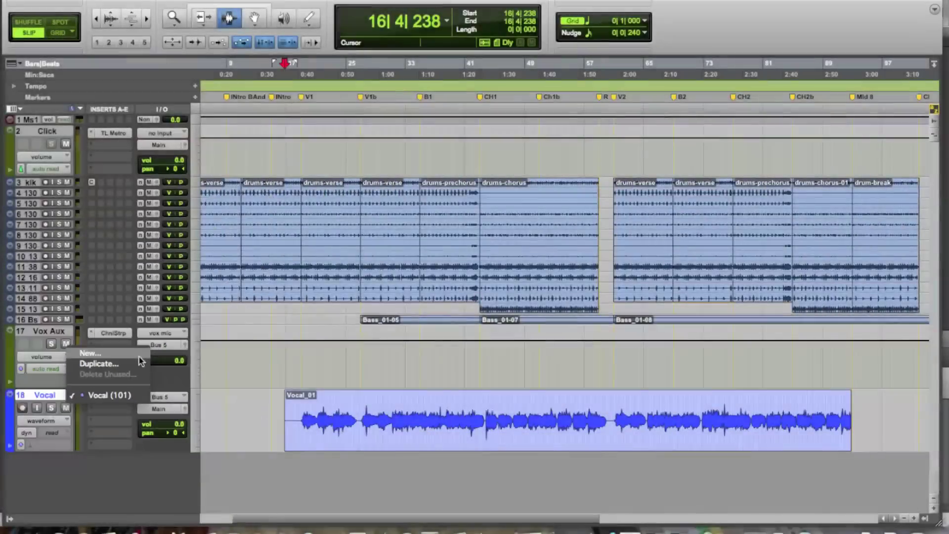
pyautogui.click(139, 357)
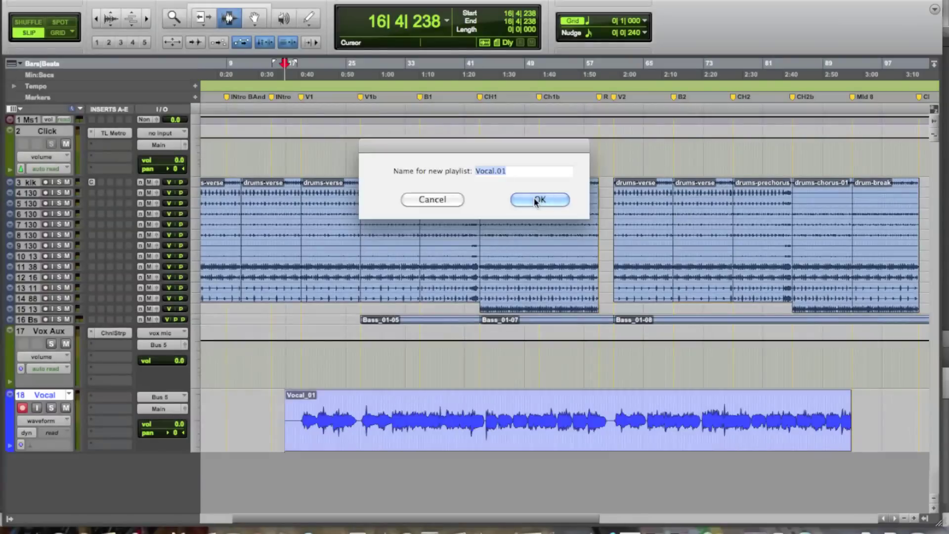
pyautogui.click(623, 229)
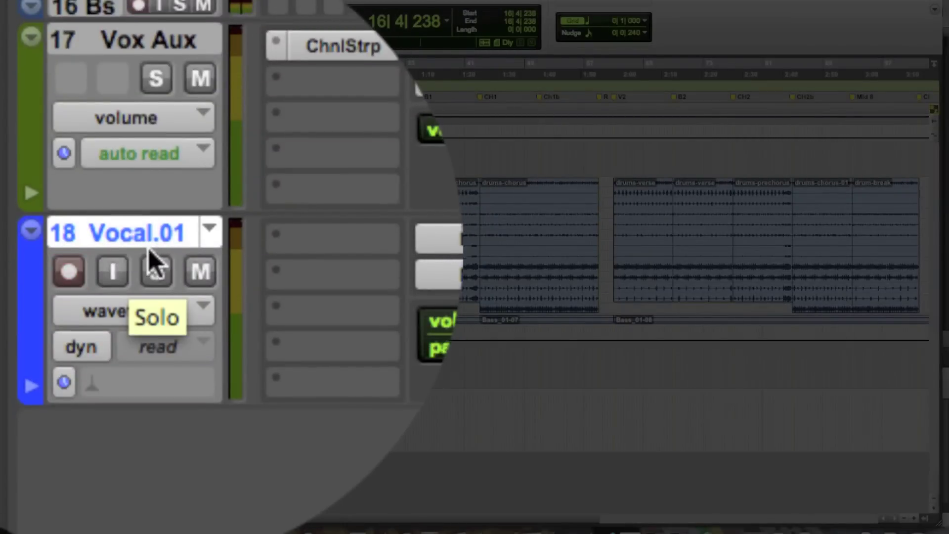
pyautogui.click(213, 249)
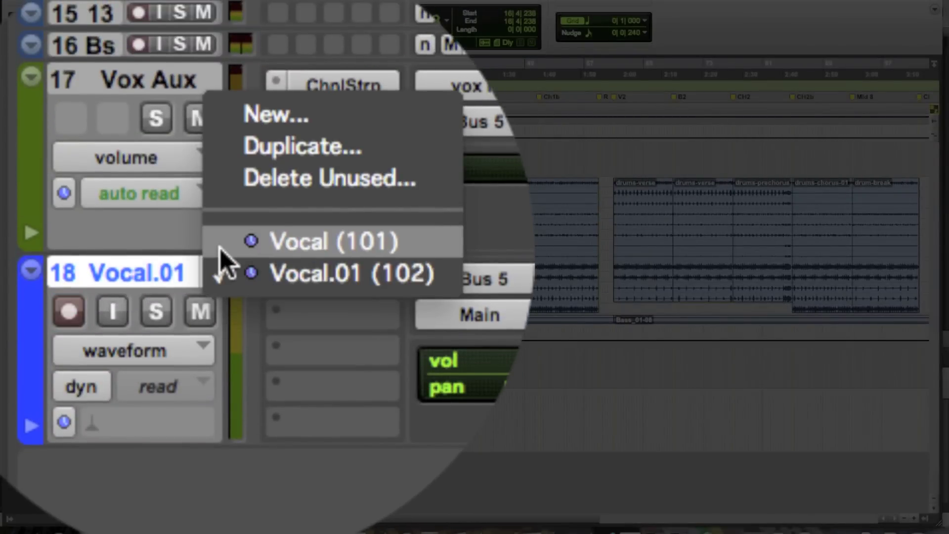
pyautogui.click(221, 248)
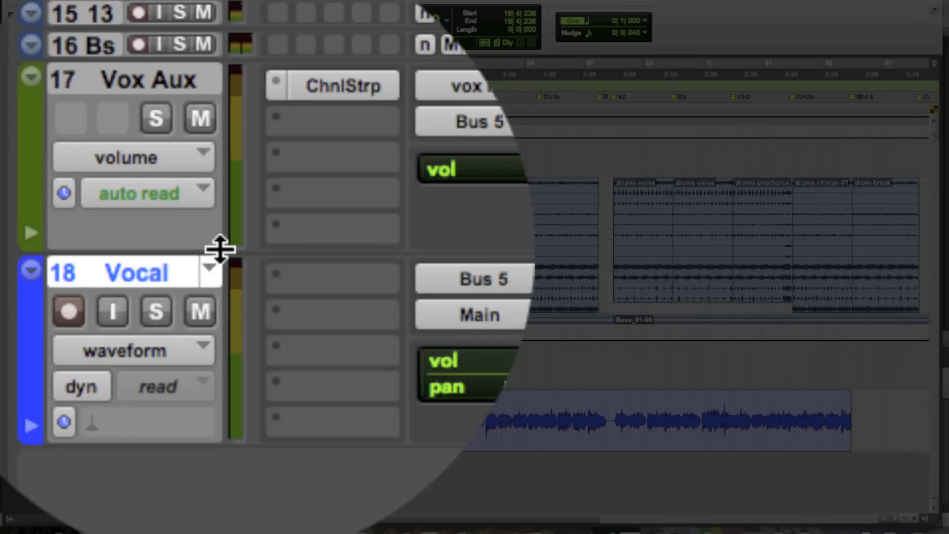
pyautogui.click(201, 248)
pyautogui.click(201, 261)
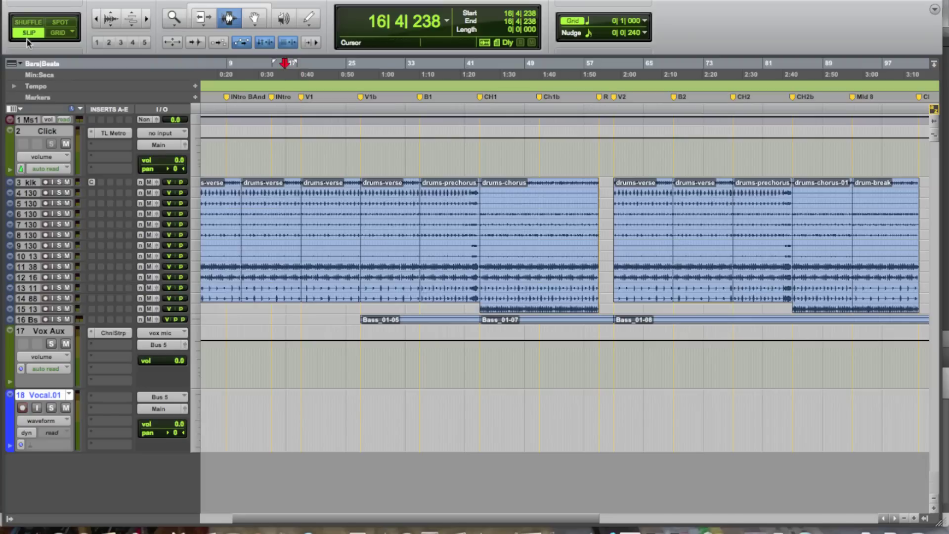
# Zoom in, jump to the V1 marker and select 17|2|357 to 27|1|306 on Vocal.01.
pyautogui.click(145, 21)
pyautogui.click(145, 21)
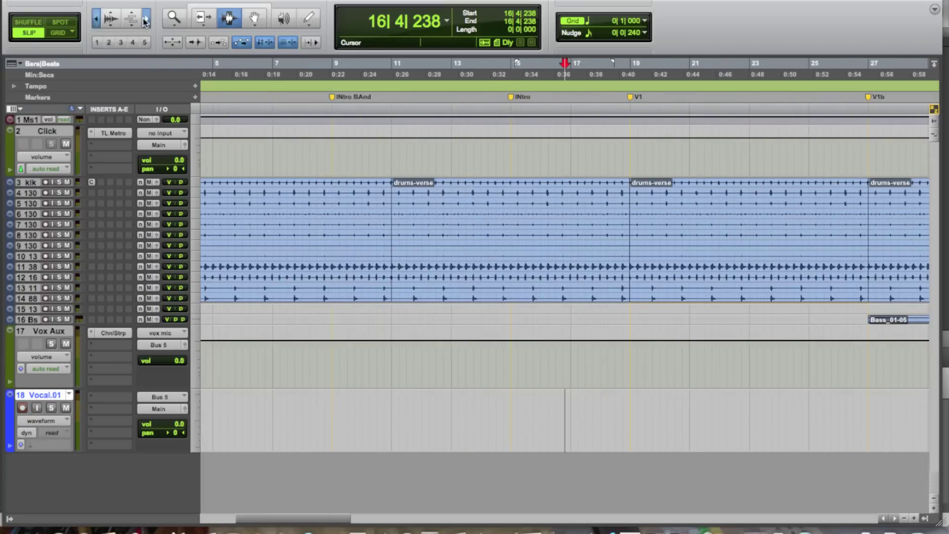
pyautogui.click(144, 21)
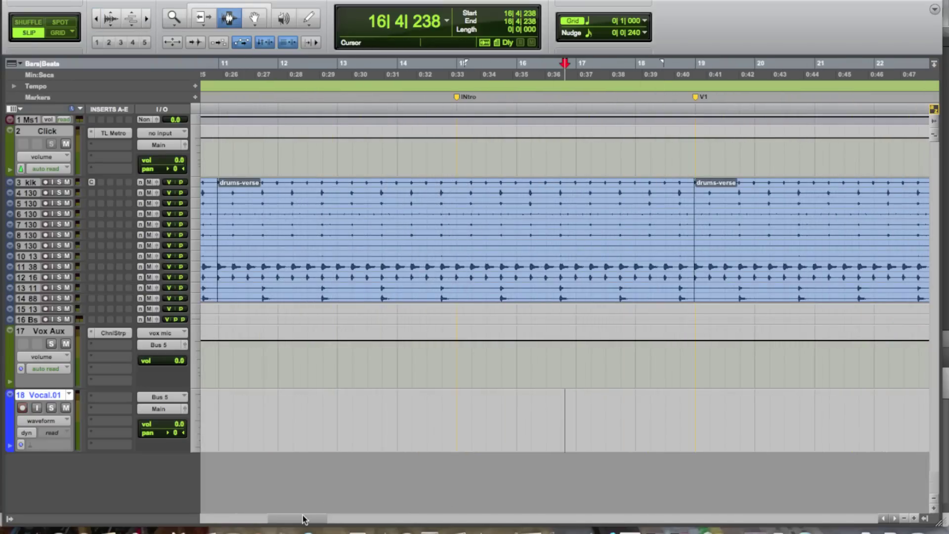
pyautogui.moveTo(303, 517); pyautogui.dragTo(331, 518)
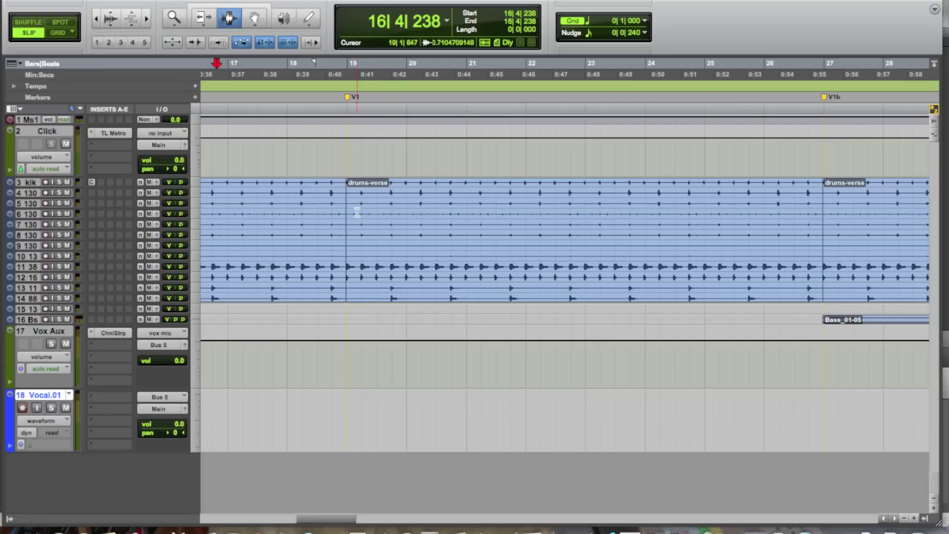
pyautogui.click(349, 97)
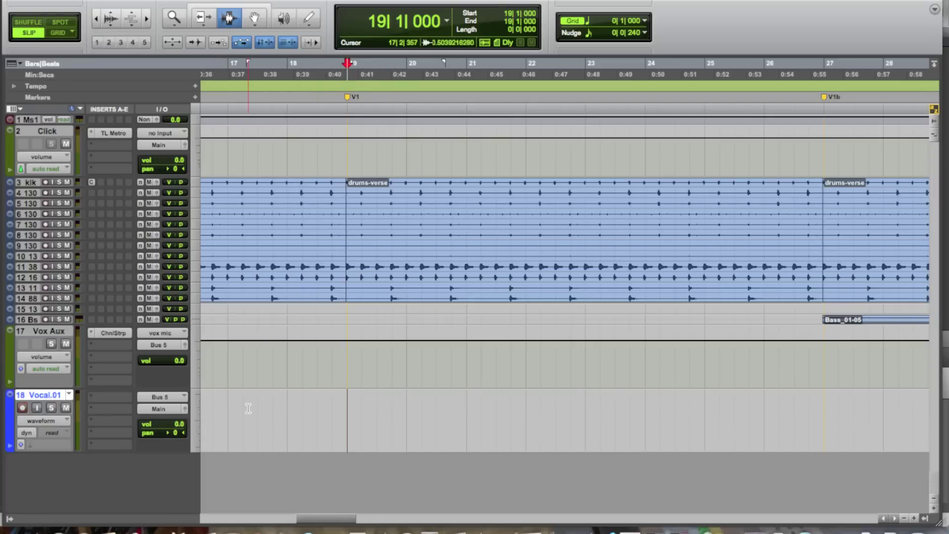
pyautogui.moveTo(249, 408); pyautogui.dragTo(828, 399)
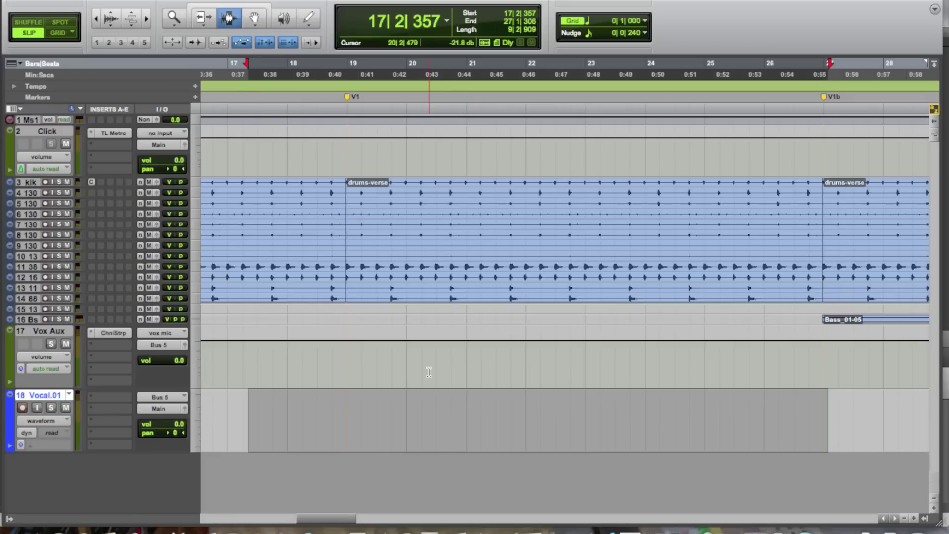
pyautogui.press('F12')
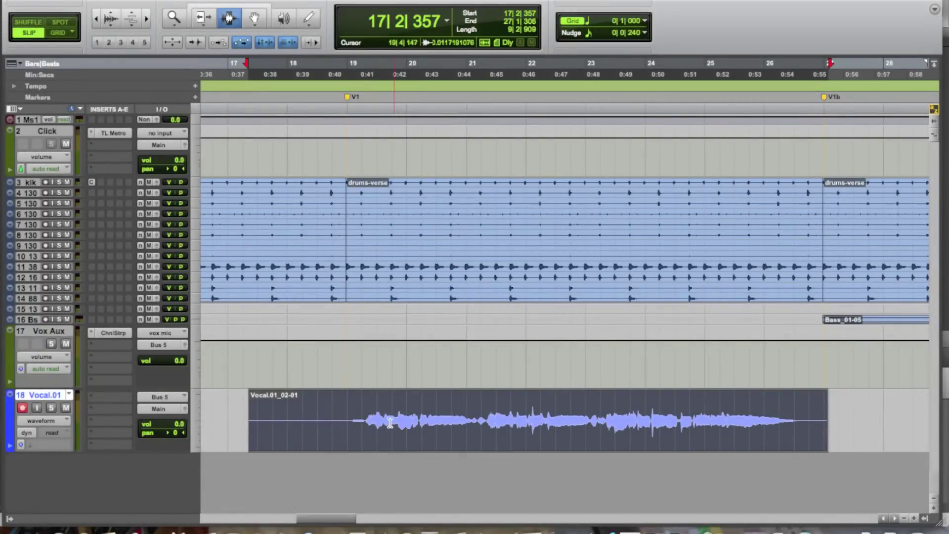
# Place the insertion point inside the new take Vocal.01_02-01.
pyautogui.click(398, 422)
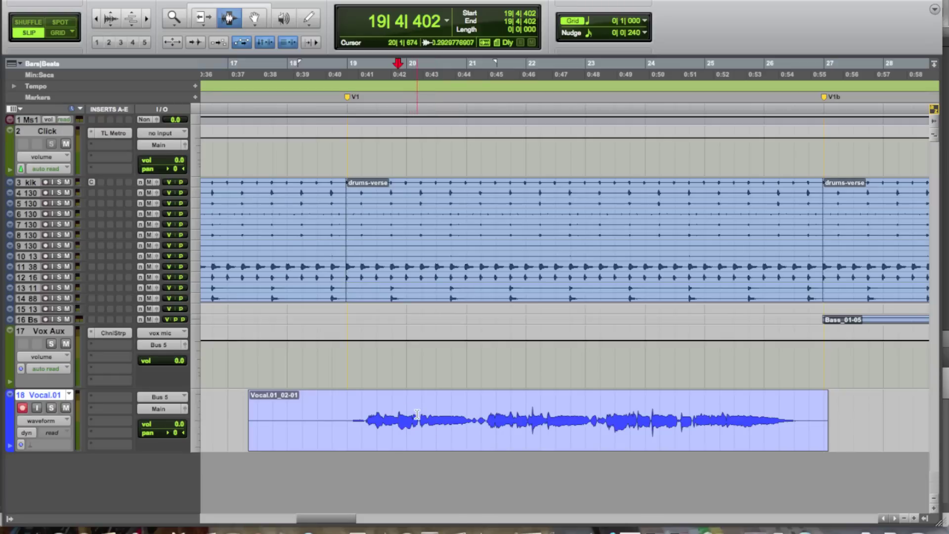
# Audition a short section near bar 20, then move the selection start to 20|1|801.
pyautogui.moveTo(420, 418); pyautogui.dragTo(486, 431)
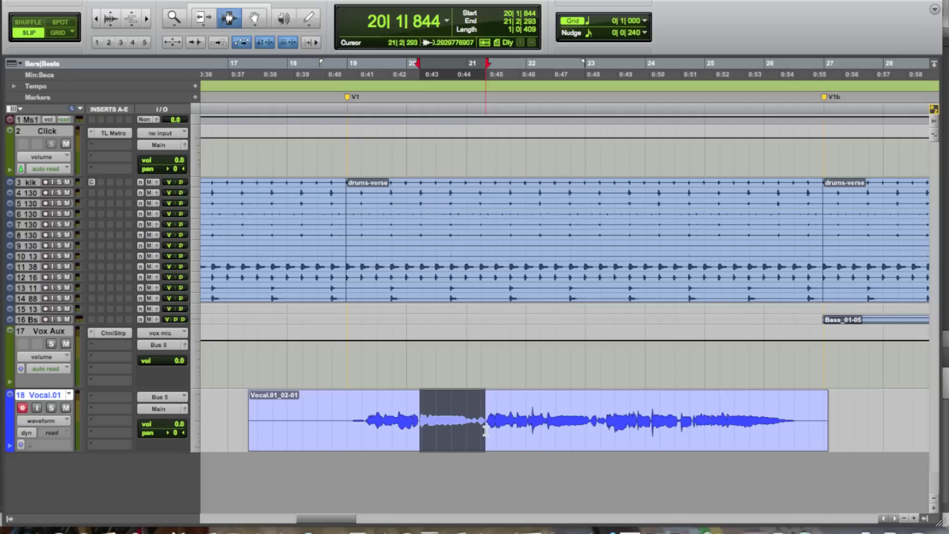
pyautogui.press('space')
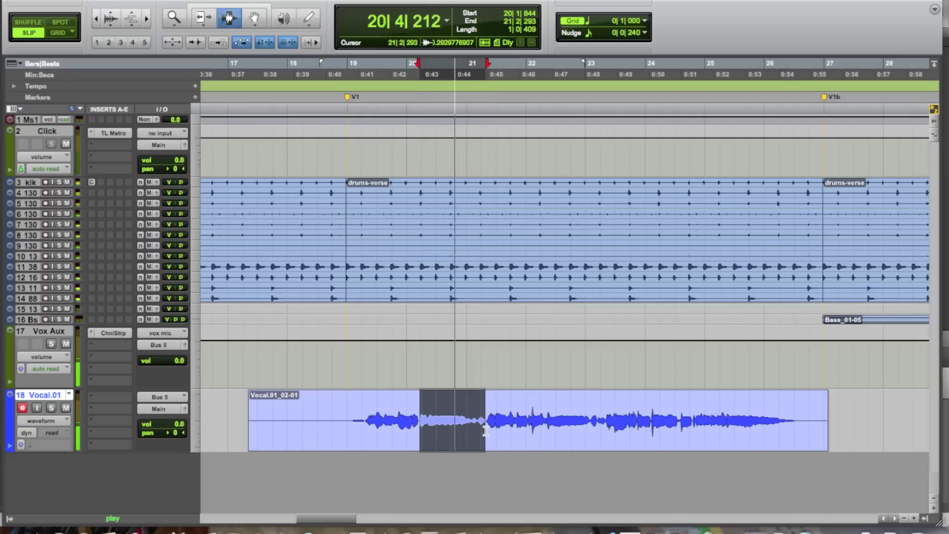
pyautogui.press('space')
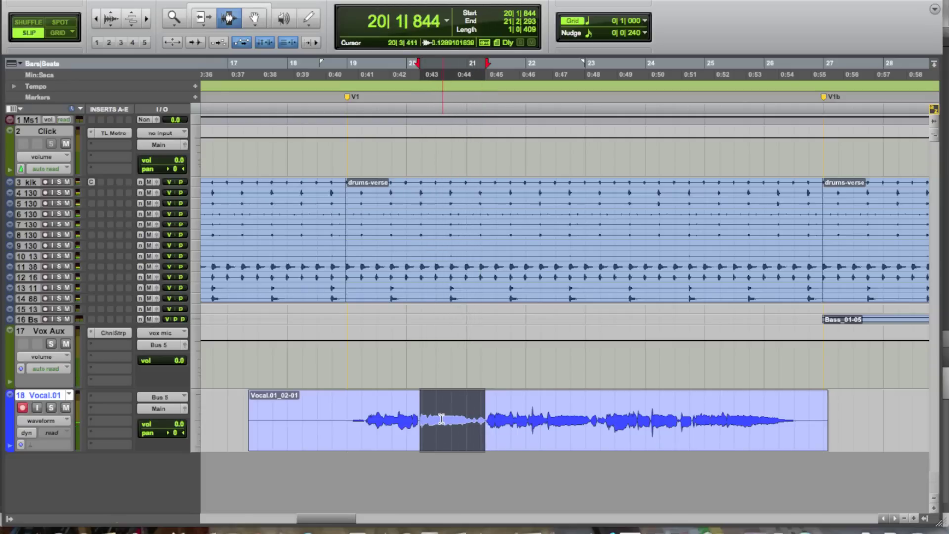
pyautogui.keyDown('shift'); pyautogui.click(419, 434); pyautogui.keyUp('shift')
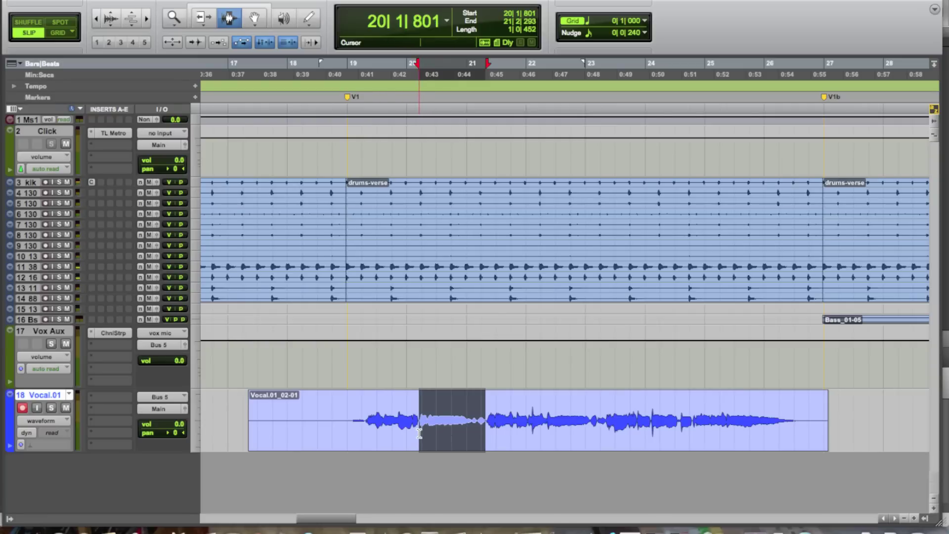
# Open the Transport window, move it higher, and enable pre-roll and post-roll.
pyautogui.click(445, 2)
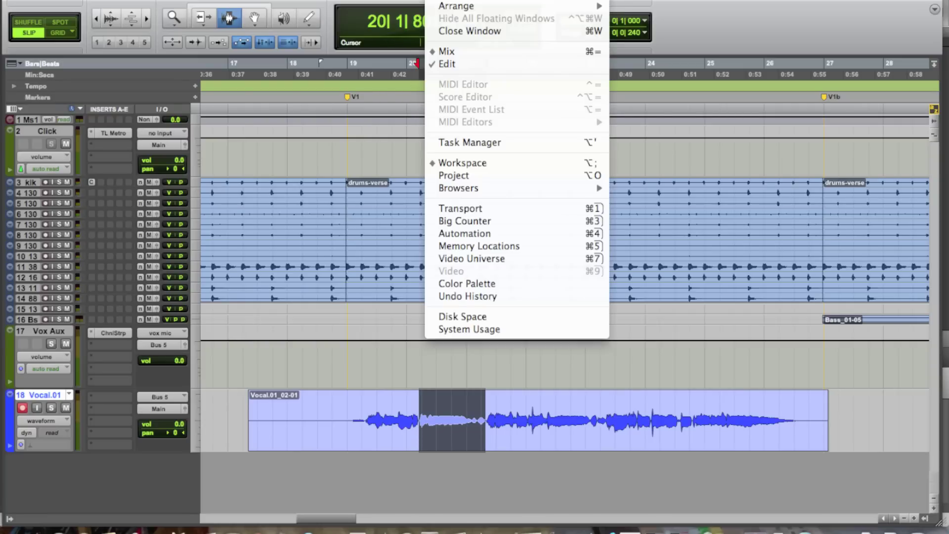
pyautogui.click(485, 215)
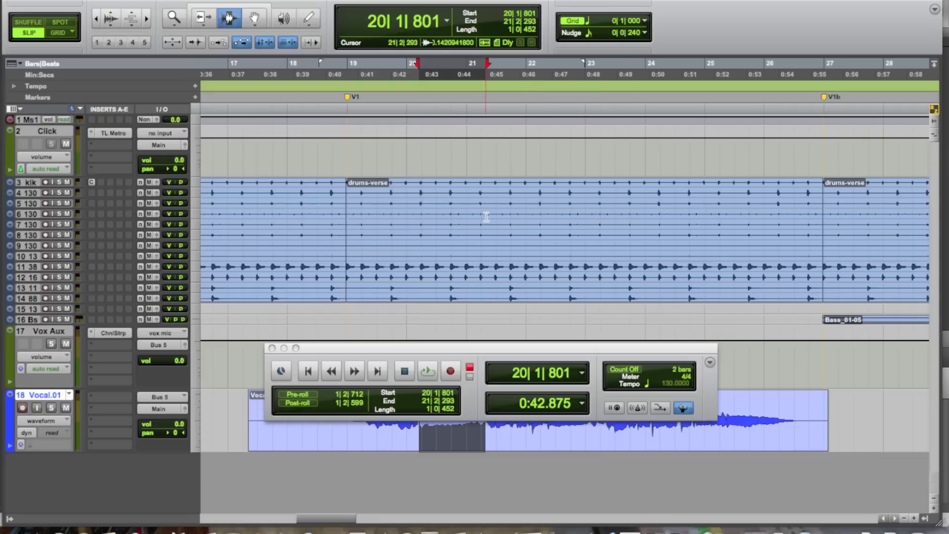
pyautogui.moveTo(452, 347); pyautogui.dragTo(487, 295)
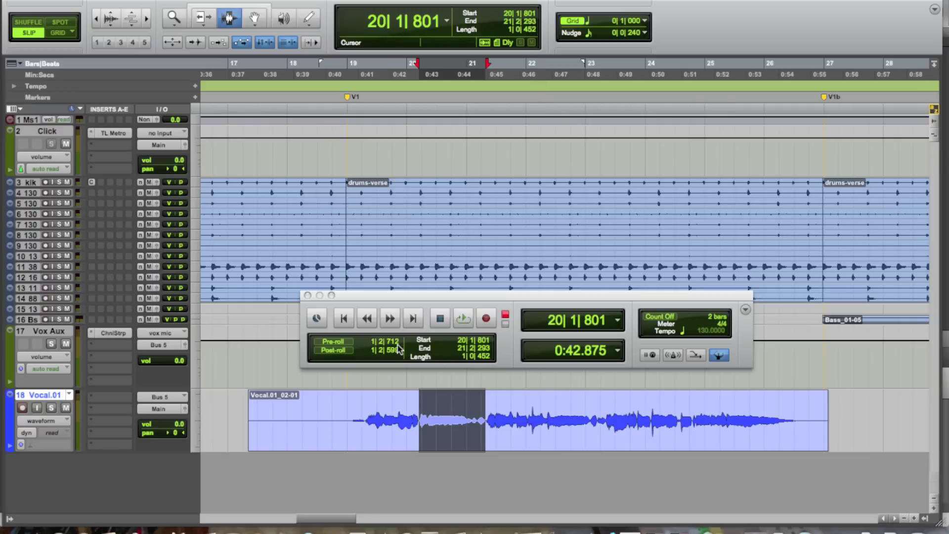
pyautogui.click(340, 342)
pyautogui.click(339, 350)
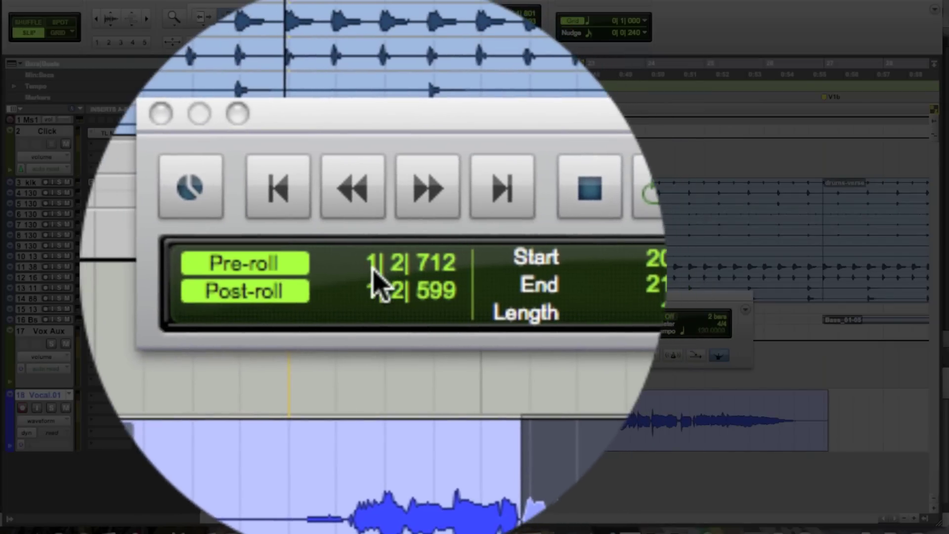
# Set both pre-roll and post-roll lengths to 2 bars (2|0|000).
pyautogui.click(372, 267)
pyautogui.write('2| 0| 000')
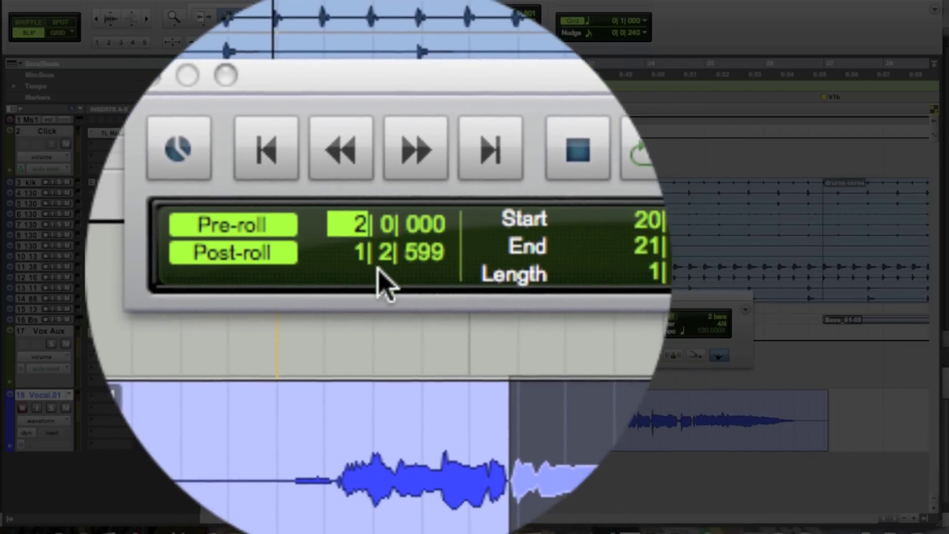
pyautogui.click(373, 272)
pyautogui.write('2| 0| 000')
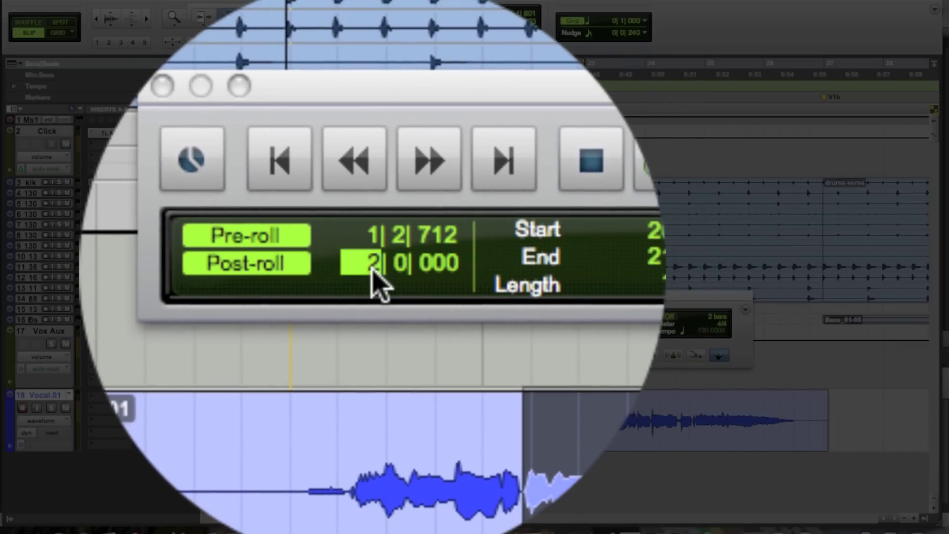
pyautogui.press('Return')
pyautogui.click(372, 236)
pyautogui.write('2| 0| 000')
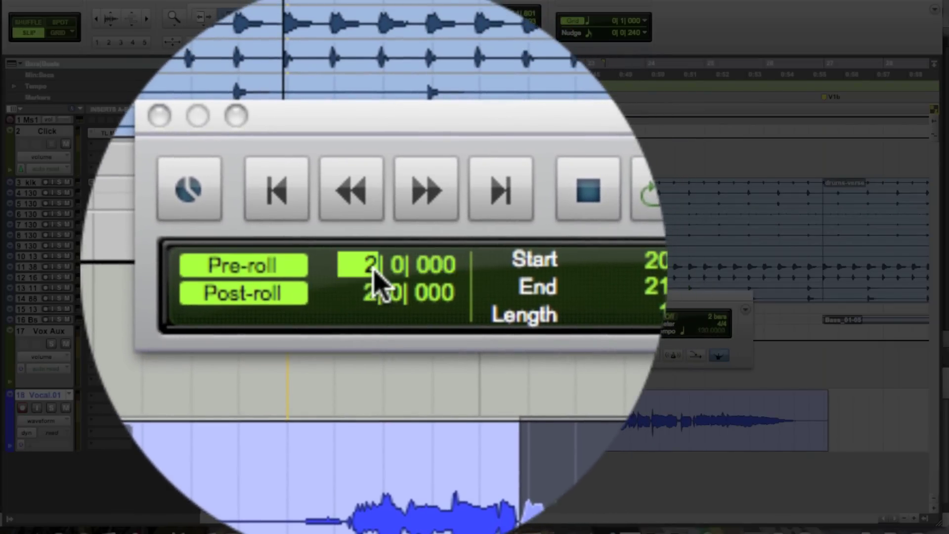
pyautogui.press('Return')
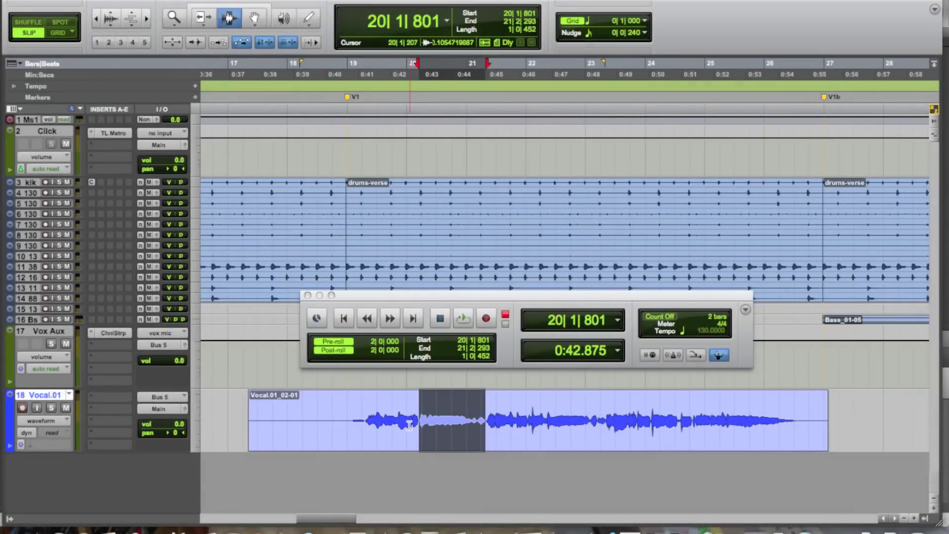
# Punch-record take Vocal.01_03 over 20|1|801–21|2|293 with 2-bar pre-roll.
pyautogui.press('space')
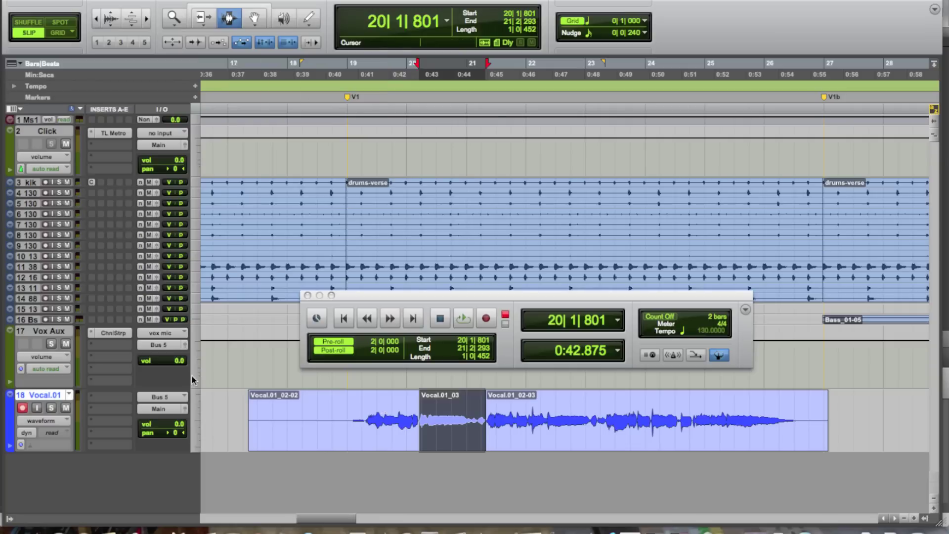
# Create a new playlist named Vocal.02 on the vocal track.
pyautogui.click(69, 395)
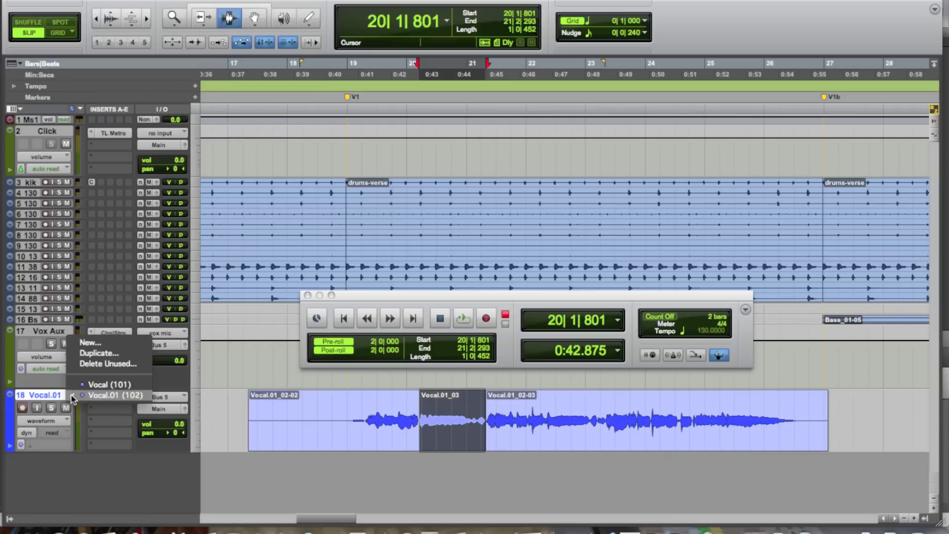
pyautogui.click(91, 343)
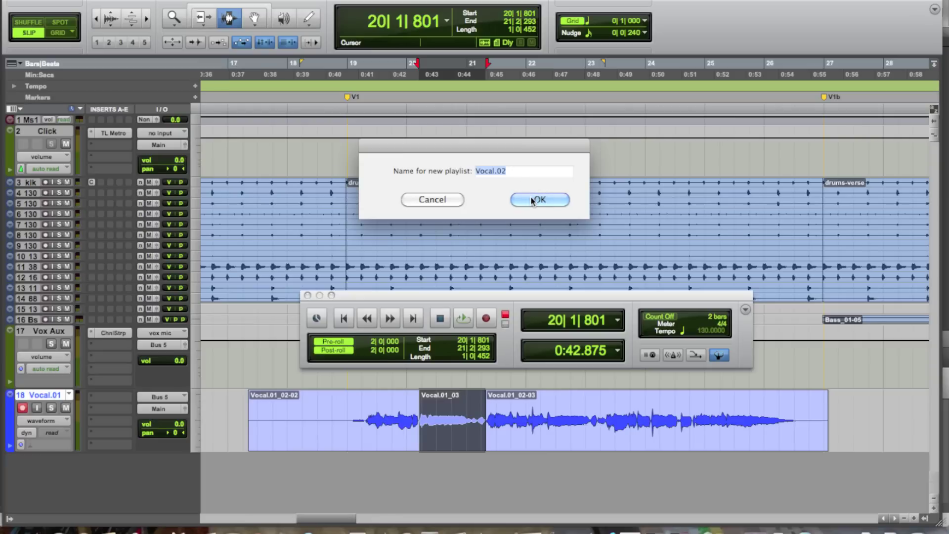
pyautogui.click(530, 198)
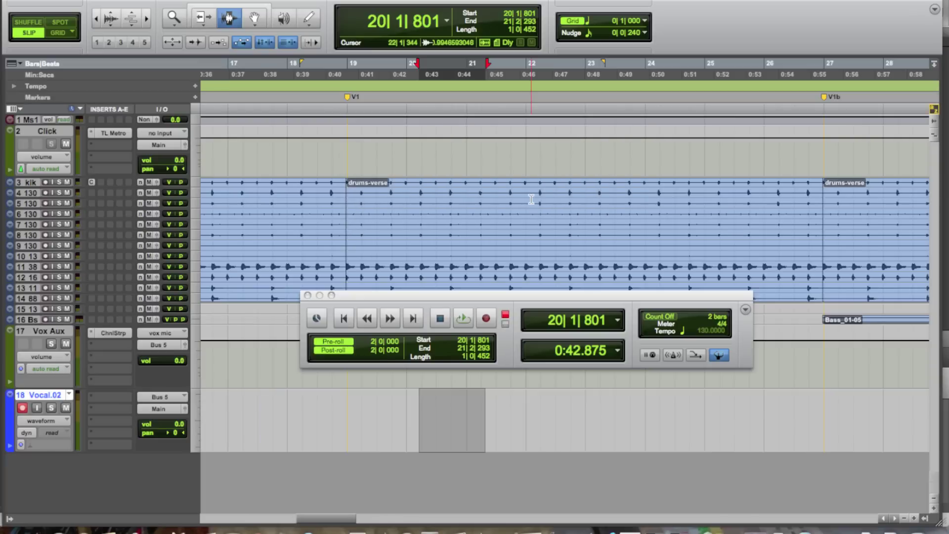
# Record take Vocal.02_04 from 18|3|656 to about bar 23.
pyautogui.click(327, 404)
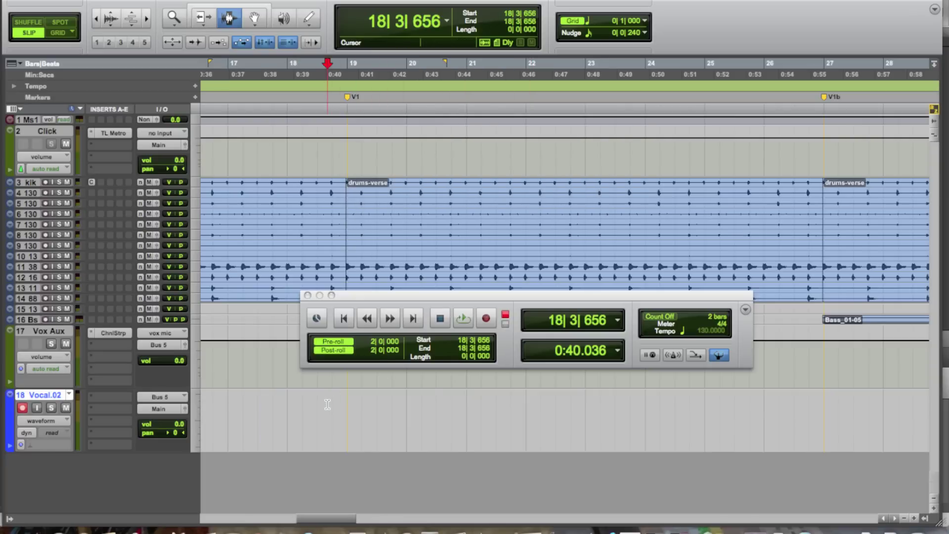
pyautogui.press('space')
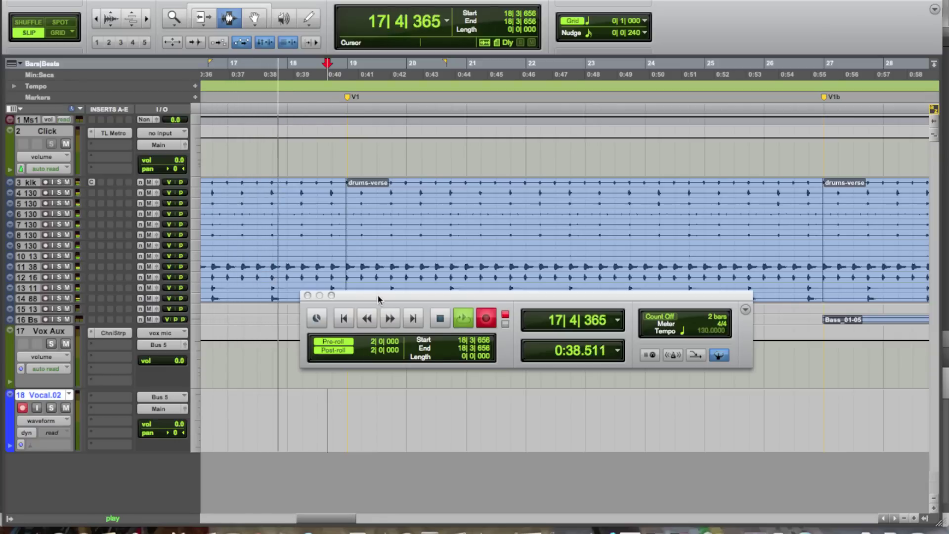
pyautogui.moveTo(383, 296); pyautogui.dragTo(539, 461)
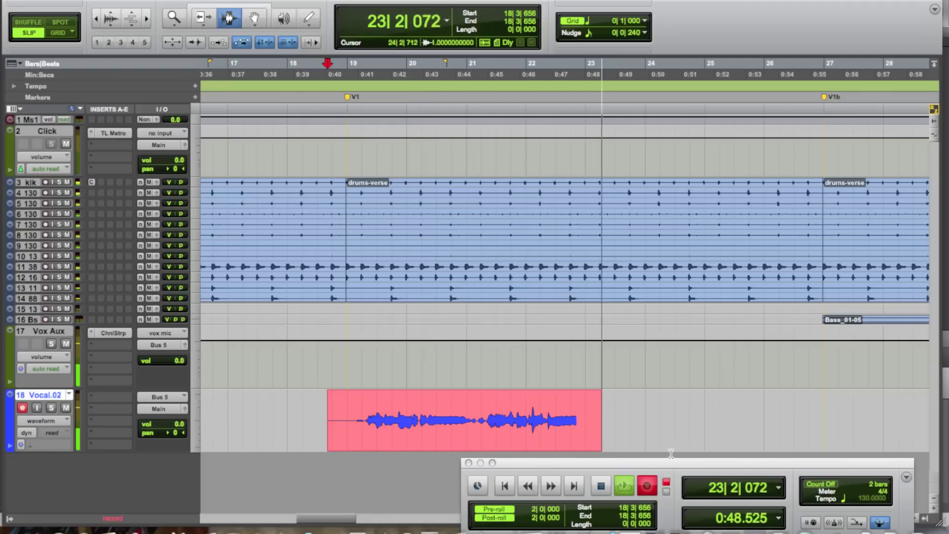
pyautogui.press('space')
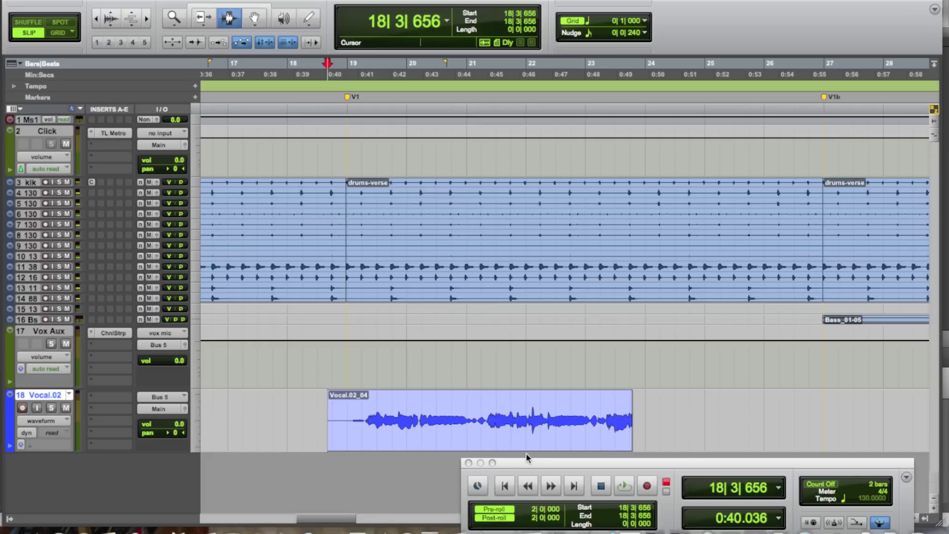
# Create another new playlist named Vocal.03 on the vocal track.
pyautogui.click(70, 395)
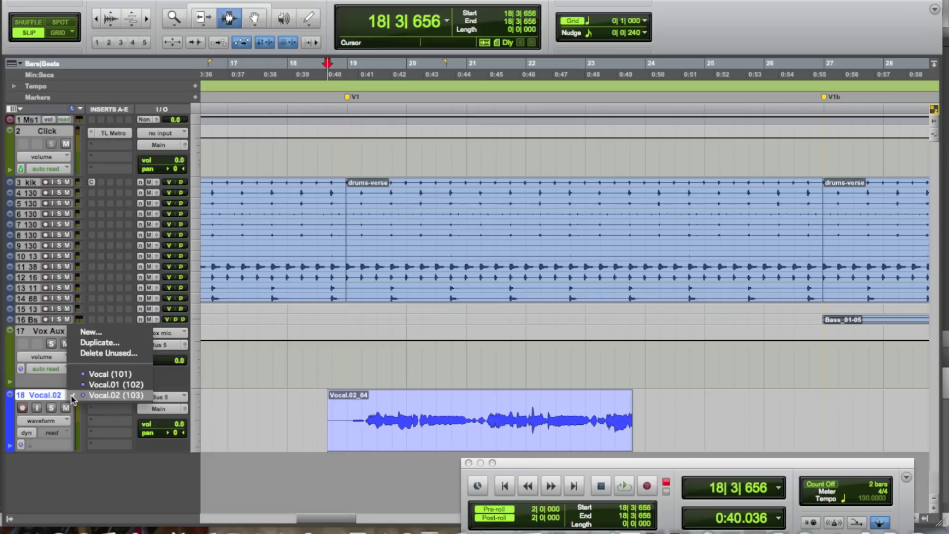
pyautogui.click(105, 335)
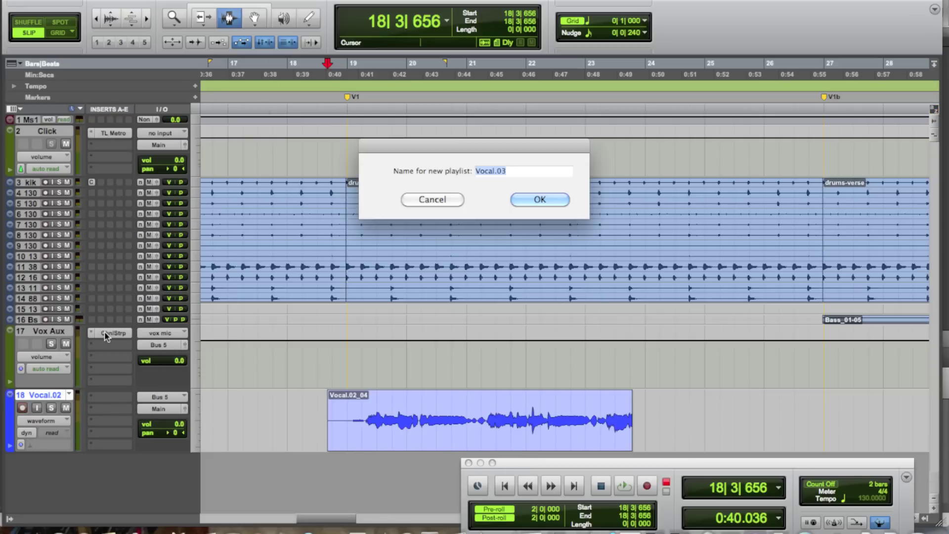
pyautogui.click(522, 197)
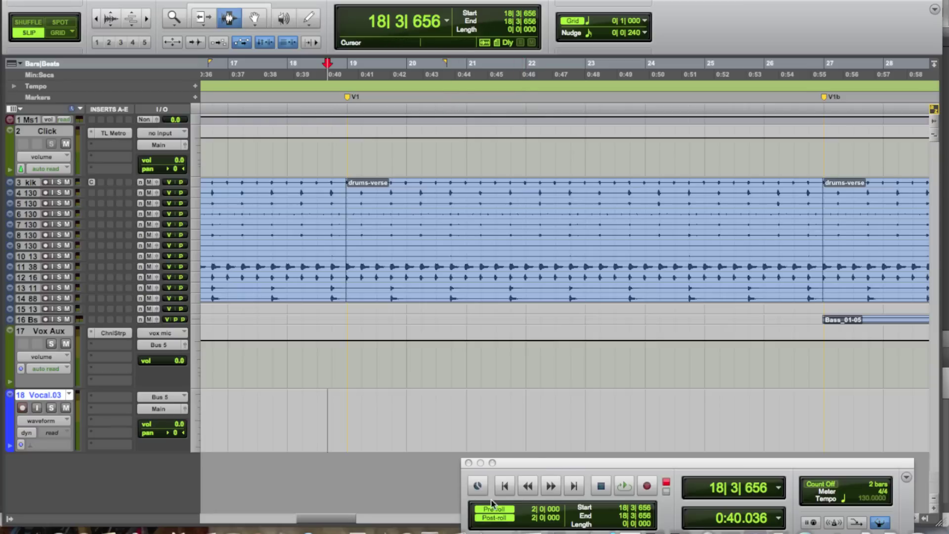
# With post-roll off, record take Vocal.03_05 from 18|3|656, then close the Transport window.
pyautogui.click(487, 518)
pyautogui.press('super+space')
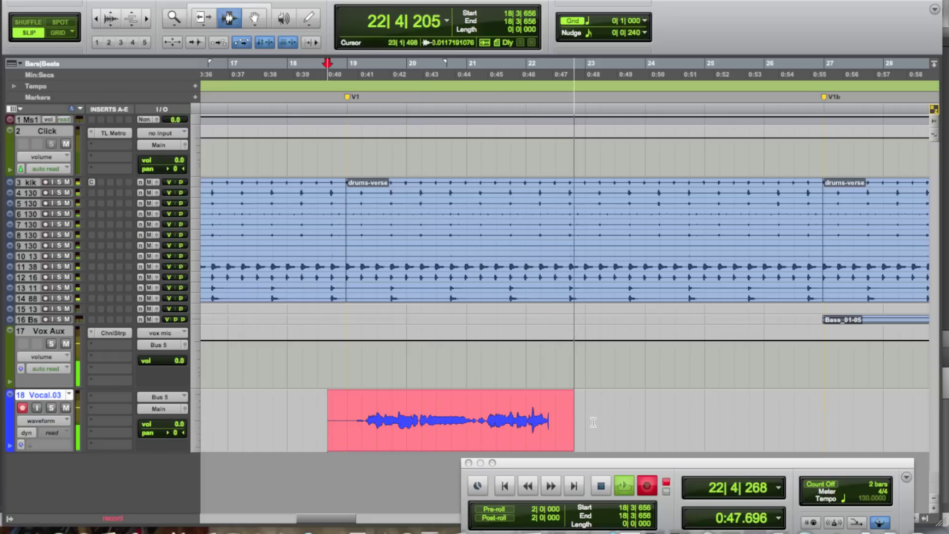
pyautogui.press('space')
pyautogui.click(469, 463)
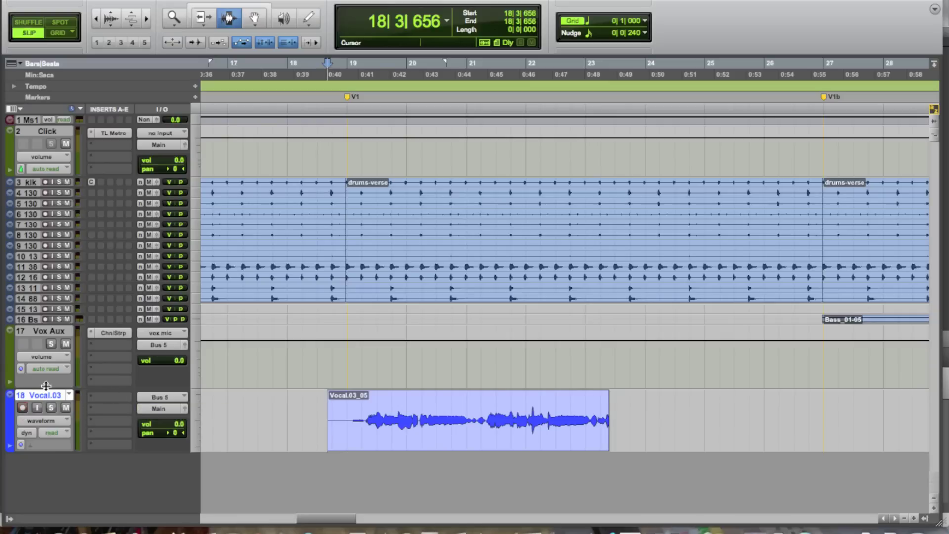
pyautogui.moveTo(45, 386); pyautogui.dragTo(46, 352)
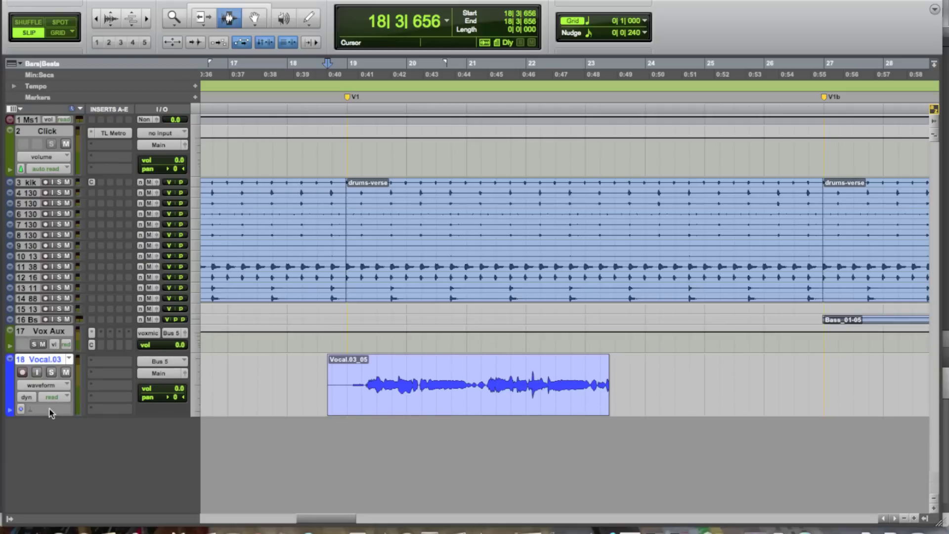
# Shrink the Click and Vox Aux tracks to thin rows and enlarge the vocal track.
pyautogui.moveTo(49, 415); pyautogui.dragTo(46, 437)
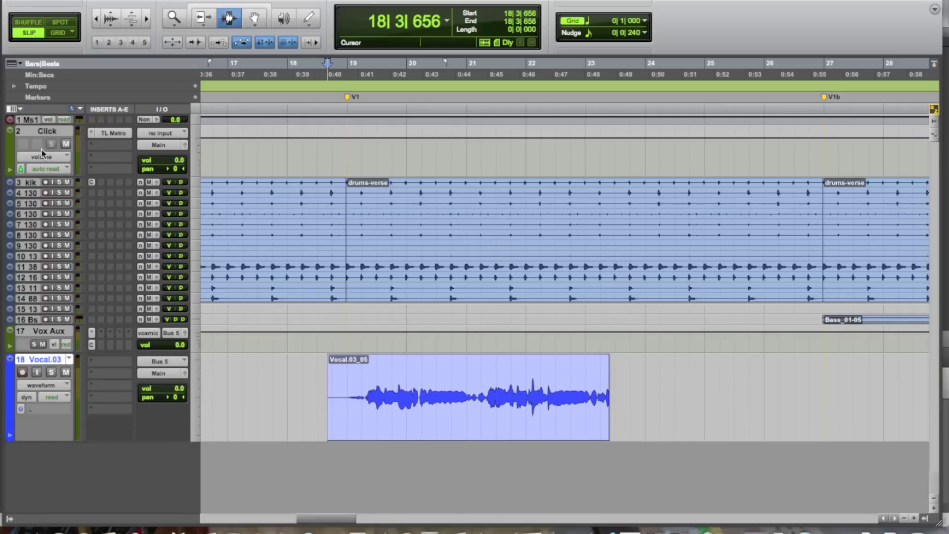
pyautogui.moveTo(42, 176); pyautogui.dragTo(49, 135)
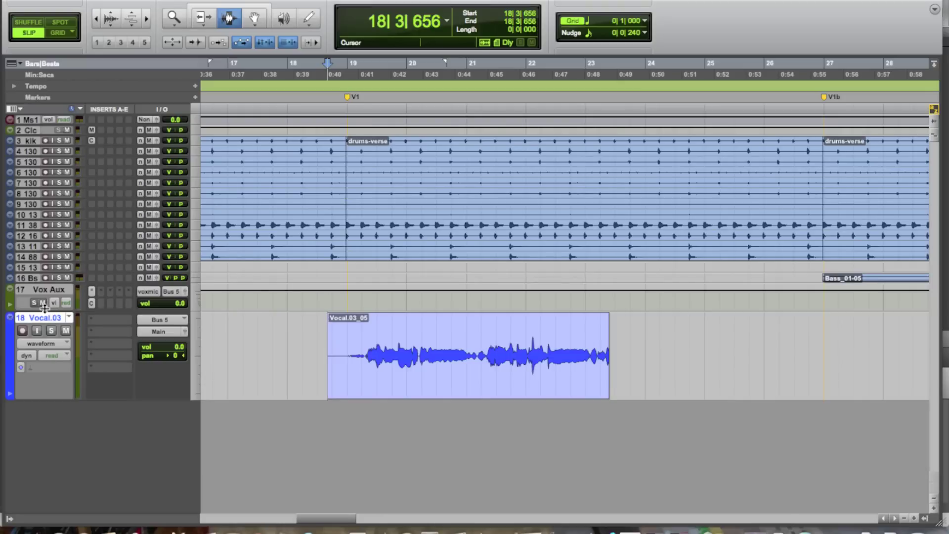
pyautogui.moveTo(44, 309); pyautogui.dragTo(44, 291)
pyautogui.moveTo(43, 381); pyautogui.dragTo(45, 396)
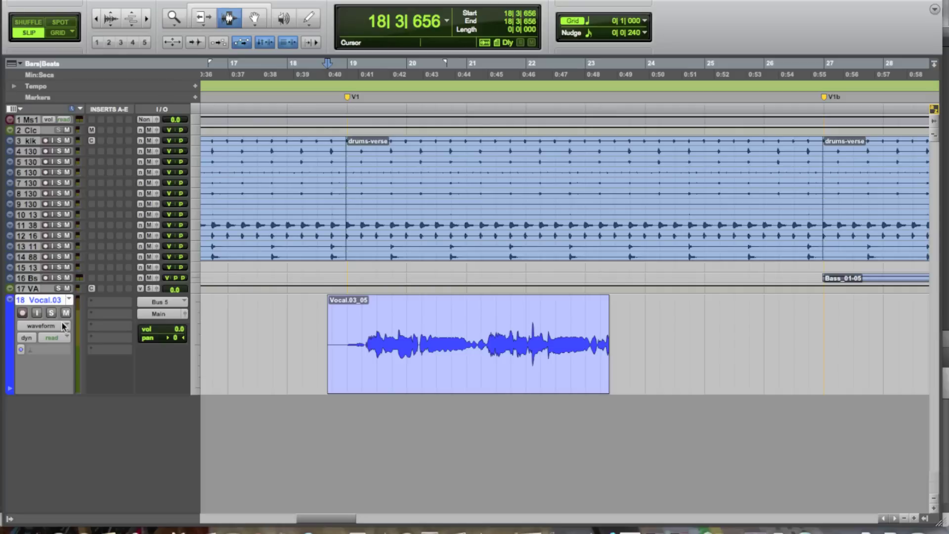
# Switch track 18 to Vocal, then back to Vocal.01, and start a new playlist.
pyautogui.click(69, 300)
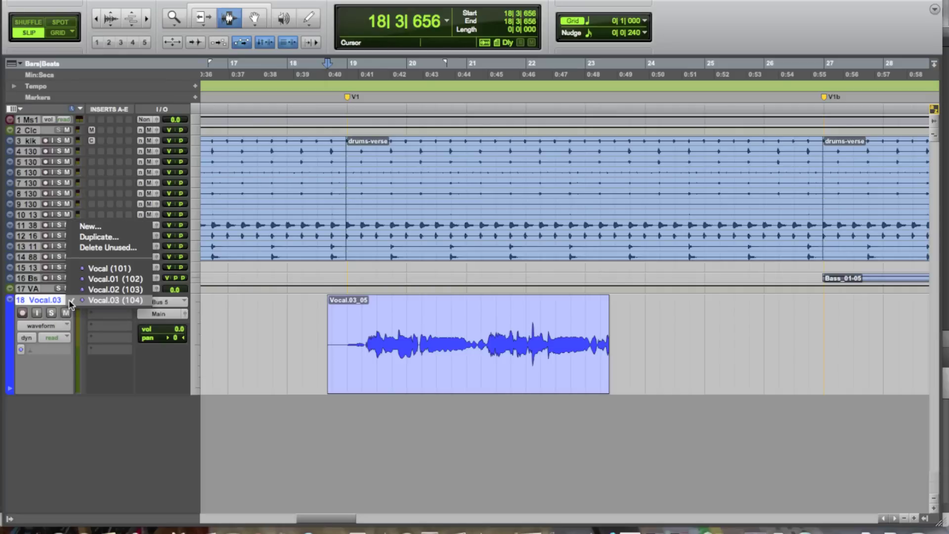
pyautogui.click(82, 270)
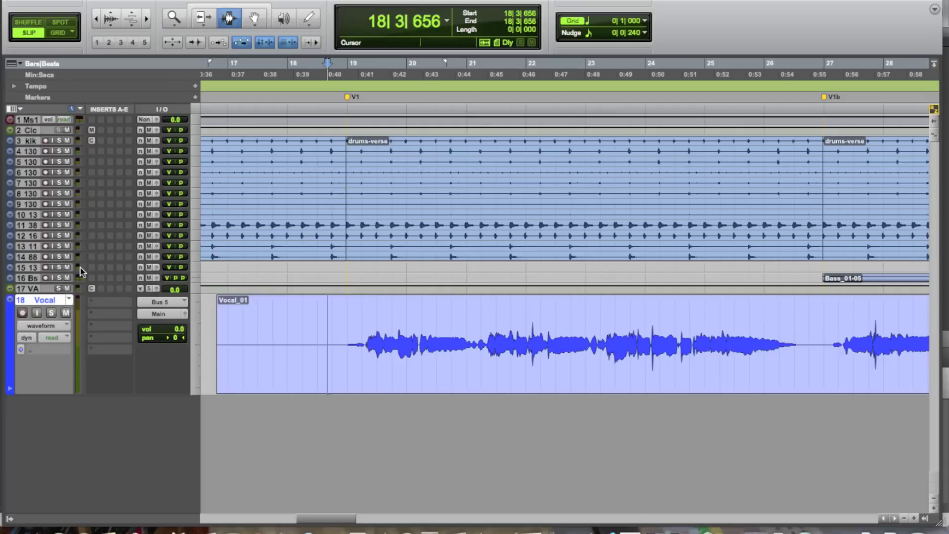
pyautogui.click(69, 301)
pyautogui.click(87, 309)
pyautogui.click(72, 302)
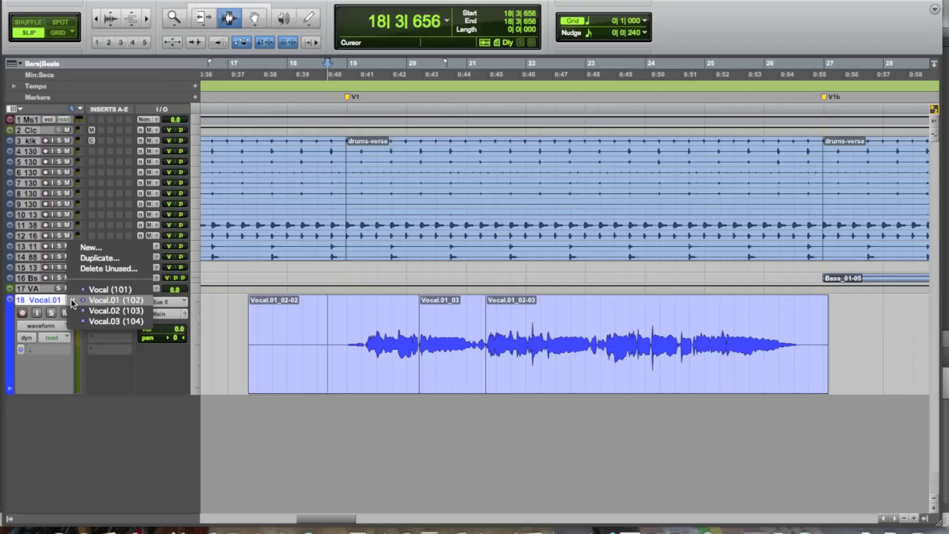
pyautogui.click(82, 248)
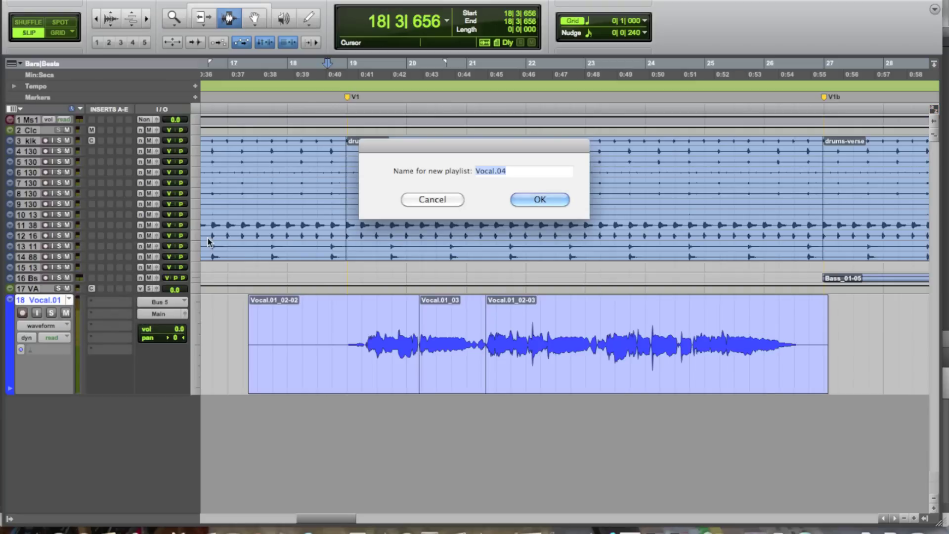
# Name the new playlist vocalcmp and switch the track view to show playlist lanes.
pyautogui.write('vocalcmp')
pyautogui.press('Return')
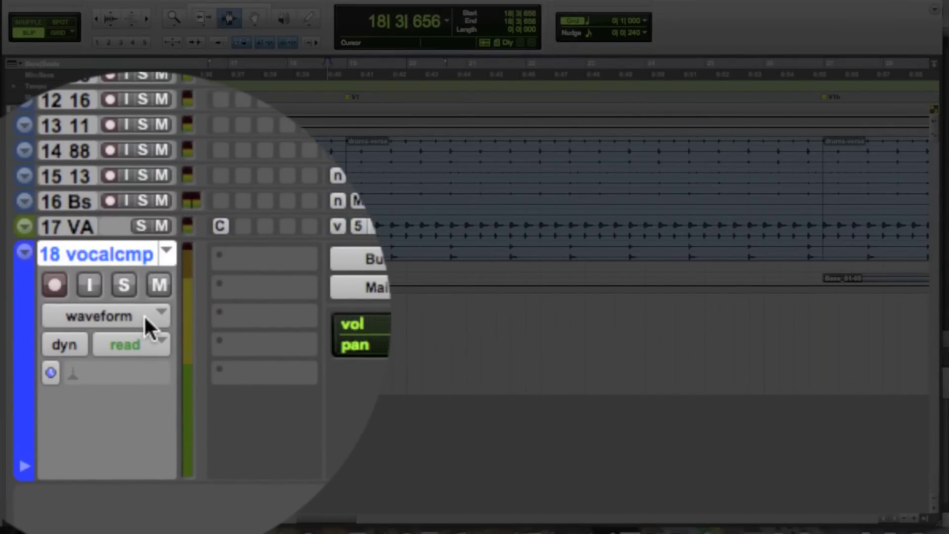
pyautogui.click(144, 317)
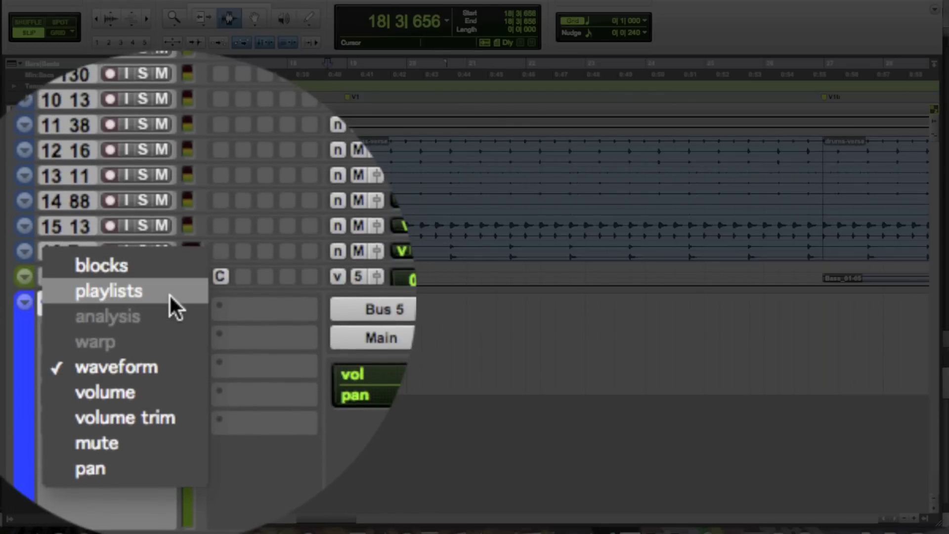
pyautogui.click(169, 292)
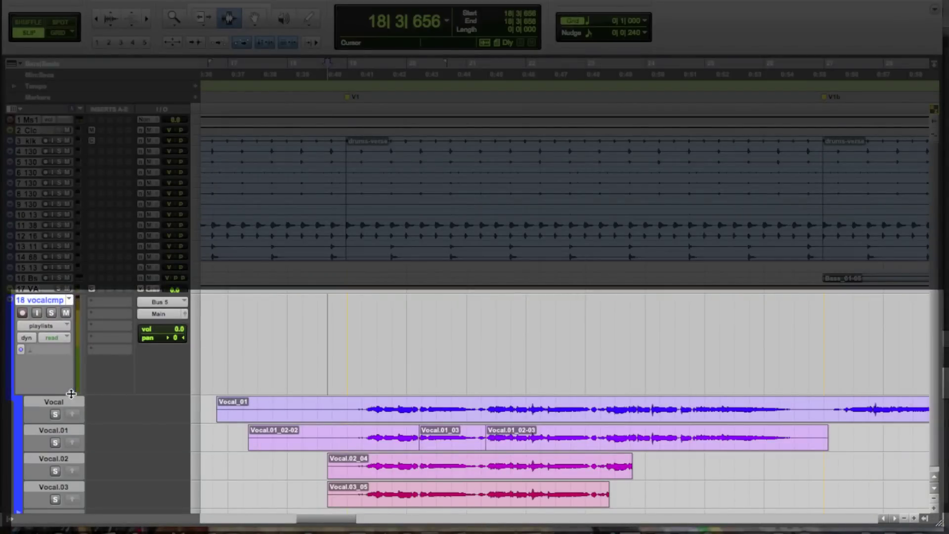
# Play from near bar 19, soloing the Vocal.01 then Vocal.03 lanes.
pyautogui.scroll(-1, 77, 426)
pyautogui.hscroll(-2, 77, 427)
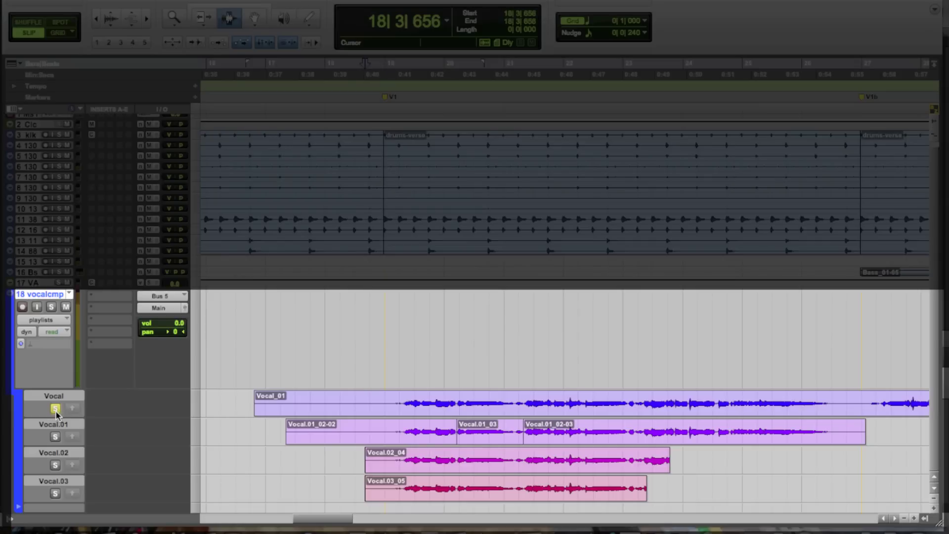
pyautogui.click(393, 403)
pyautogui.press('space')
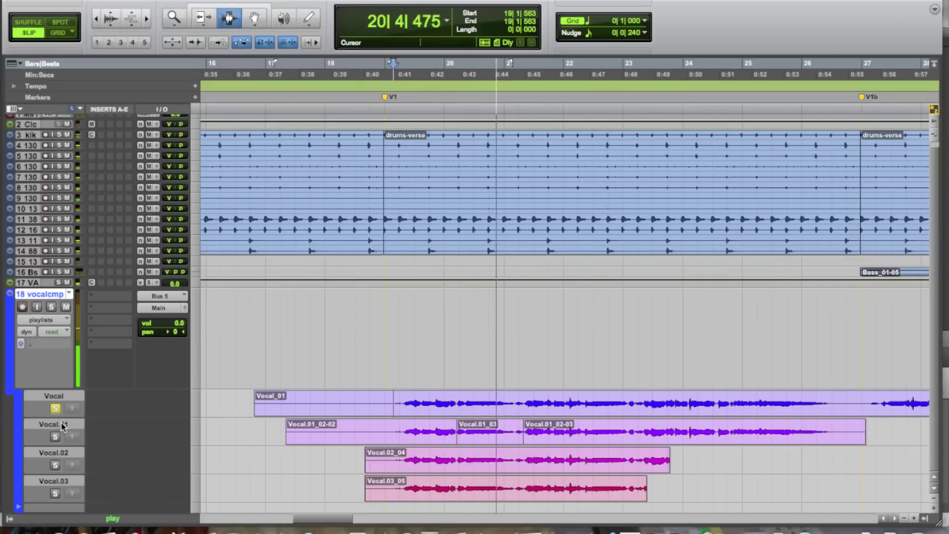
pyautogui.click(58, 437)
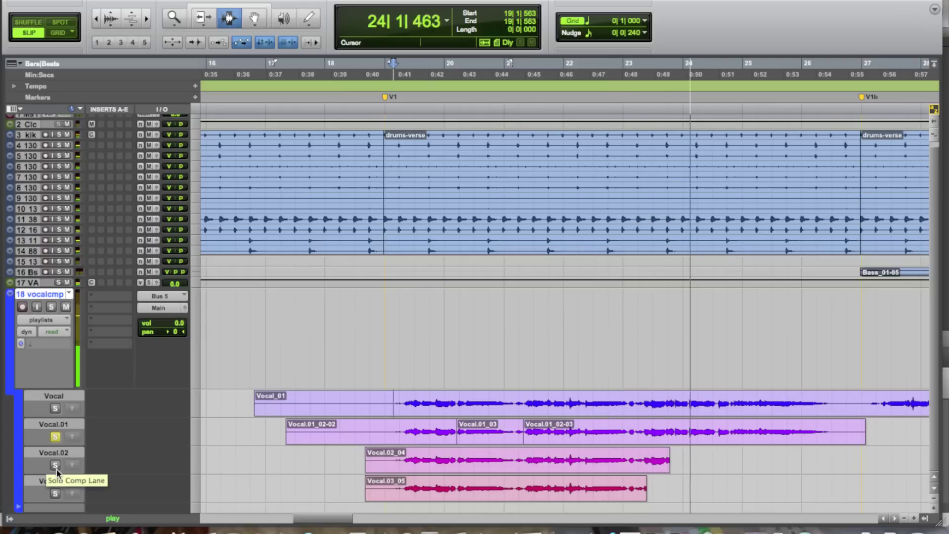
pyautogui.click(54, 493)
pyautogui.press('space')
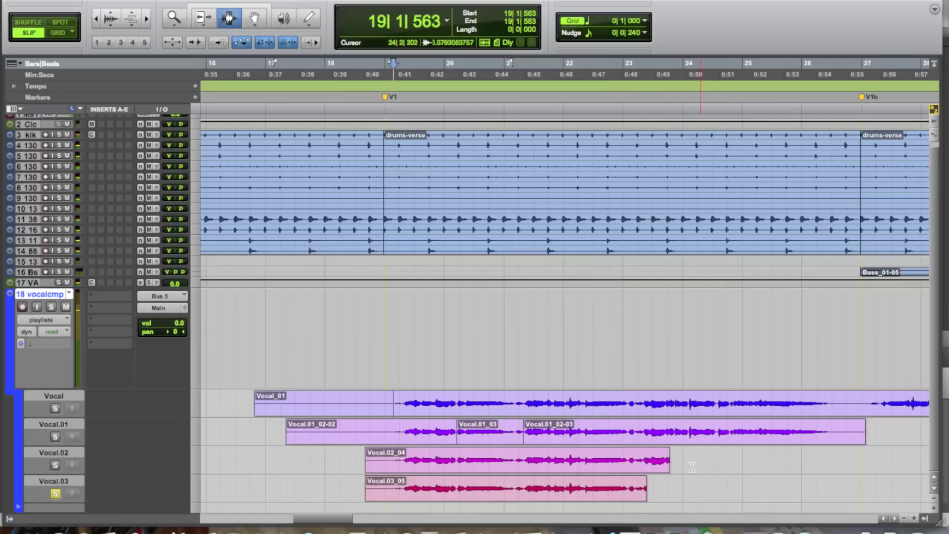
# Replay from bar 23 auditioning Vocal.01 and Vocal, then solo the Vocal.02 lane.
pyautogui.click(667, 482)
pyautogui.press('space')
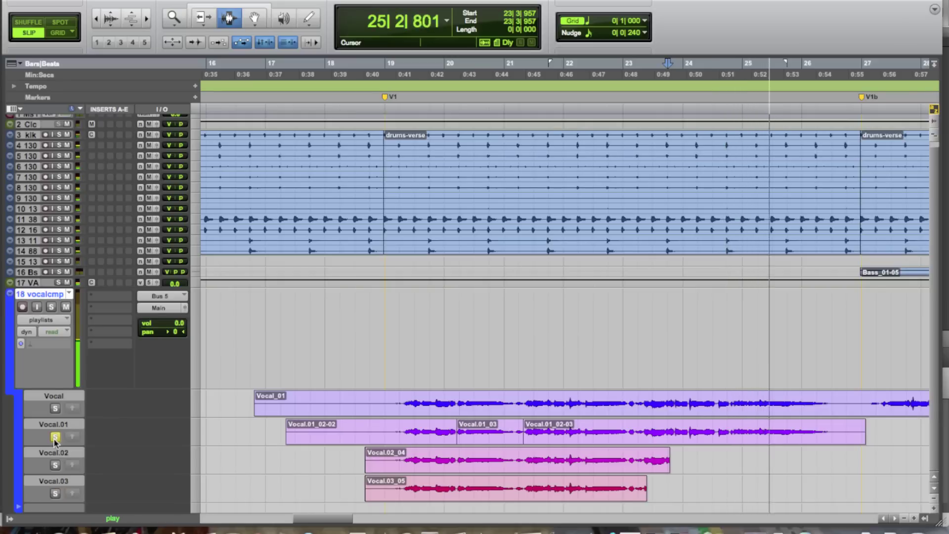
pyautogui.click(55, 437)
pyautogui.click(56, 409)
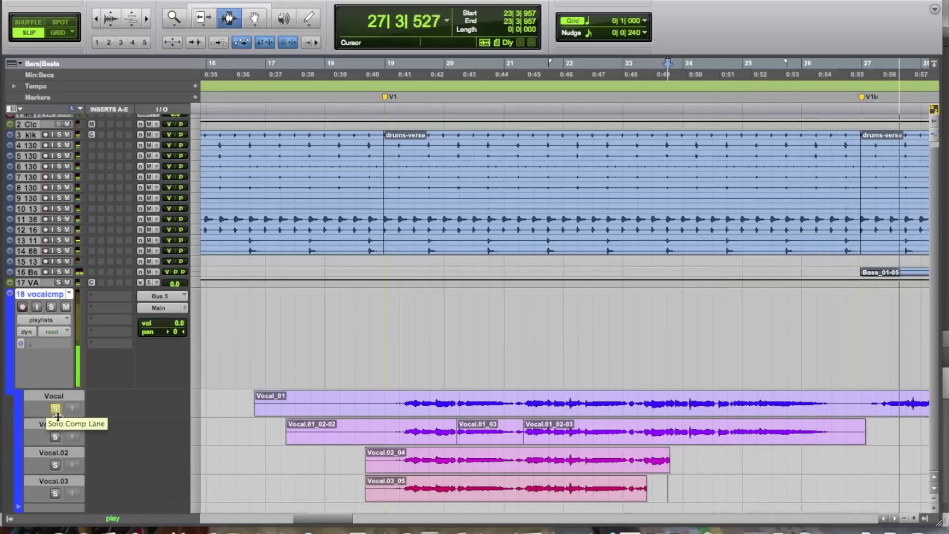
pyautogui.press('space')
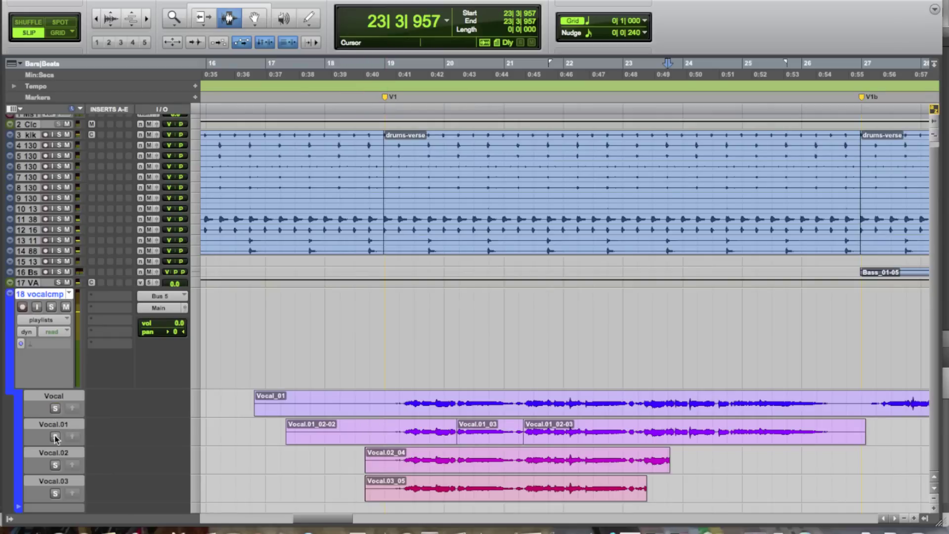
pyautogui.click(56, 436)
pyautogui.click(55, 465)
# Copy Vocal.02 bars 19|1|775–21|2|378 into vocalcmp, then select bars 21–23 of Vocal.
pyautogui.press('space')
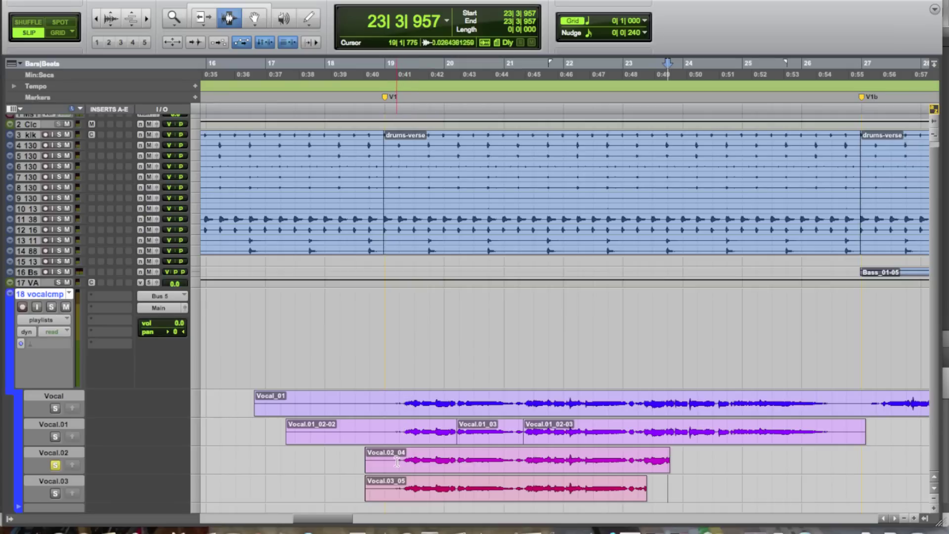
pyautogui.moveTo(397, 464); pyautogui.dragTo(525, 469)
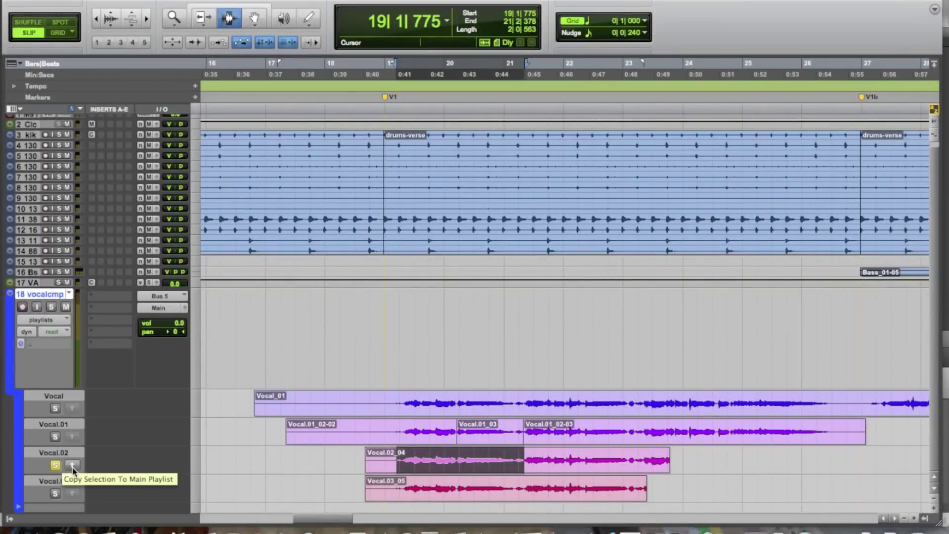
pyautogui.click(72, 466)
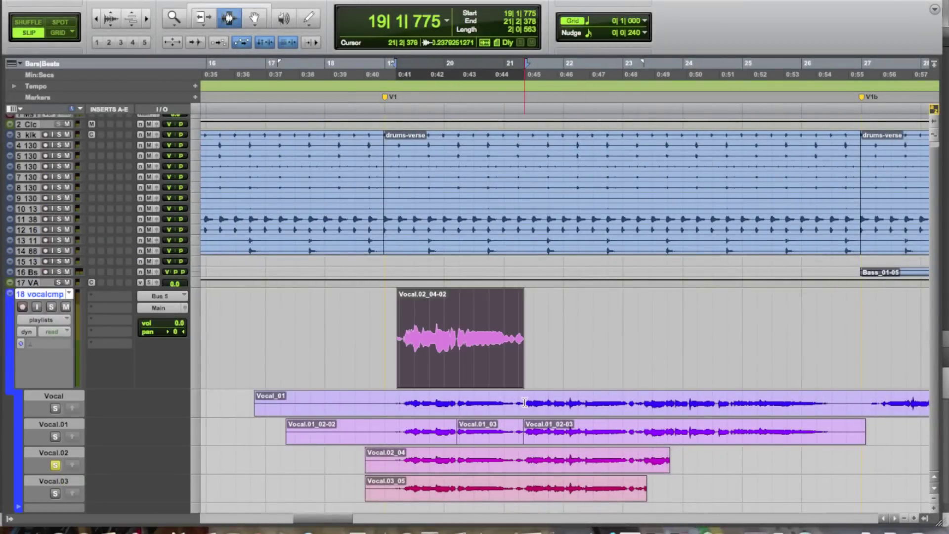
pyautogui.moveTo(524, 403); pyautogui.dragTo(627, 406)
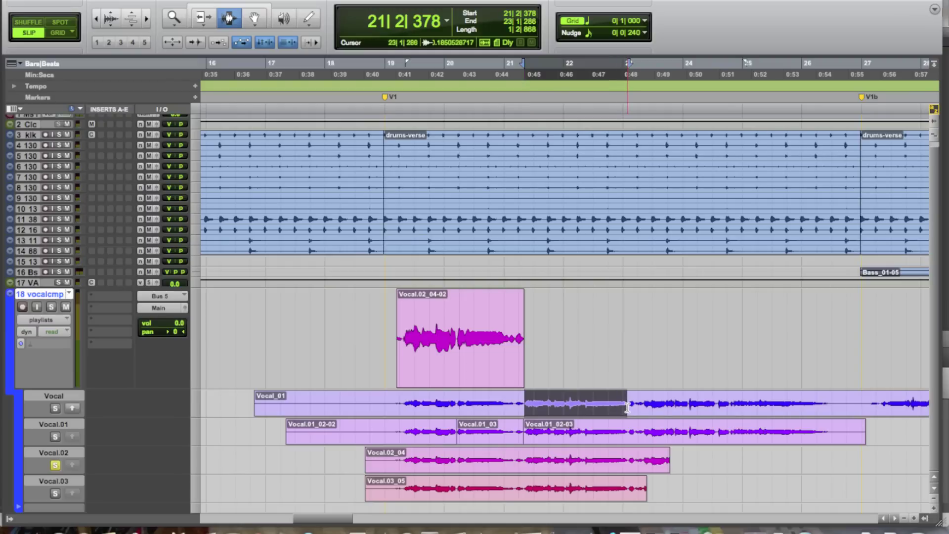
# Unsolo Vocal.02; copy the Vocal bars 21–23 section and a short Vocal.02 stretch at bar 23.
pyautogui.click(55, 467)
pyautogui.click(71, 409)
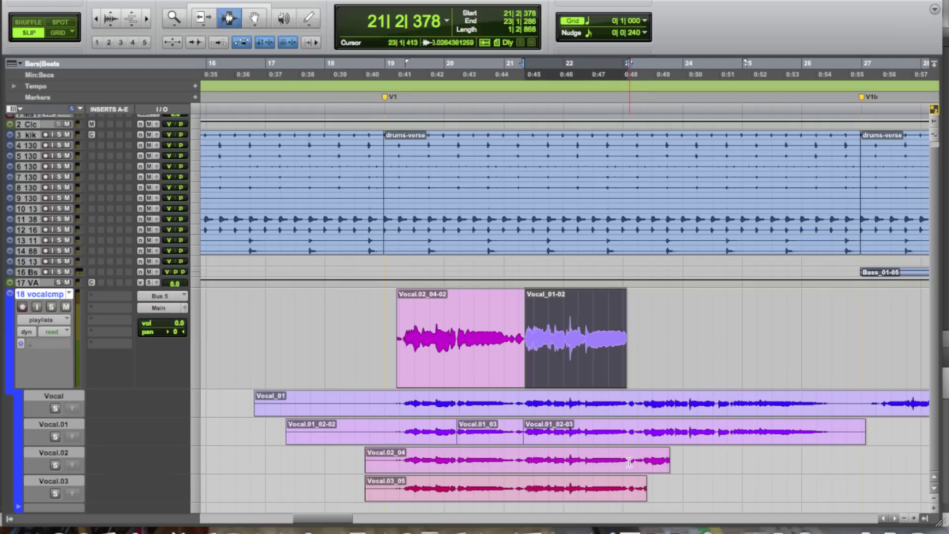
pyautogui.moveTo(629, 458); pyautogui.dragTo(665, 470)
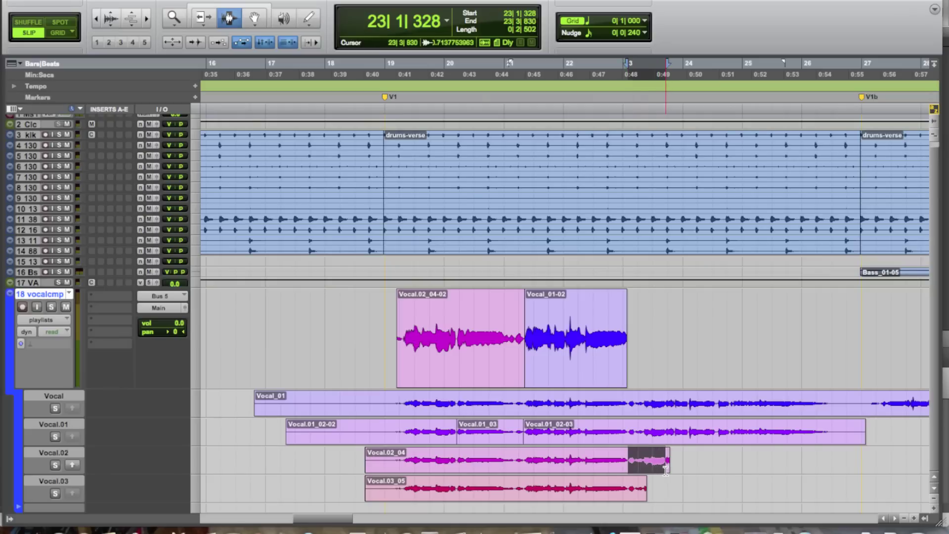
pyautogui.click(77, 465)
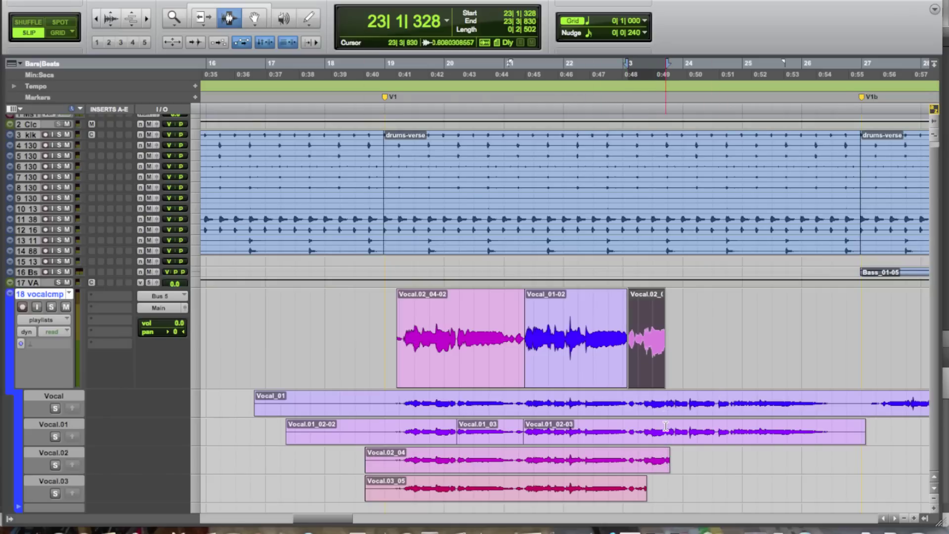
# Copy Vocal.01 from bar 23 to about 26, then Vocal from bar 27, into vocalcmp.
pyautogui.moveTo(666, 426); pyautogui.dragTo(834, 426)
pyautogui.click(72, 437)
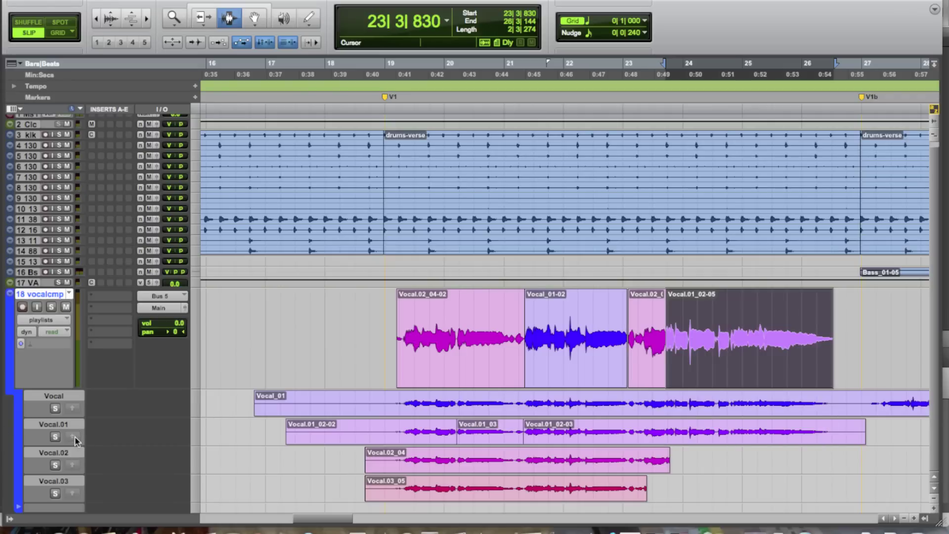
pyautogui.click(868, 408)
pyautogui.moveTo(869, 408); pyautogui.dragTo(929, 408)
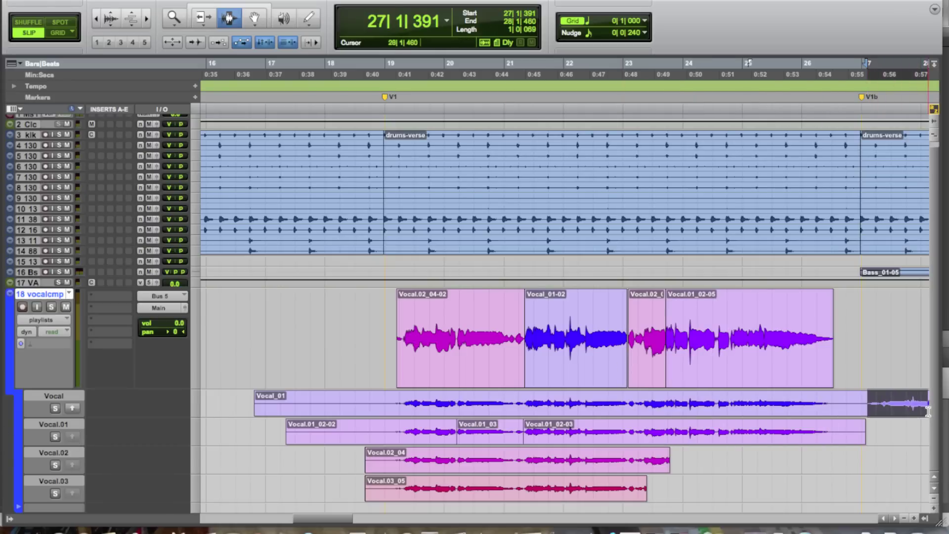
pyautogui.click(73, 408)
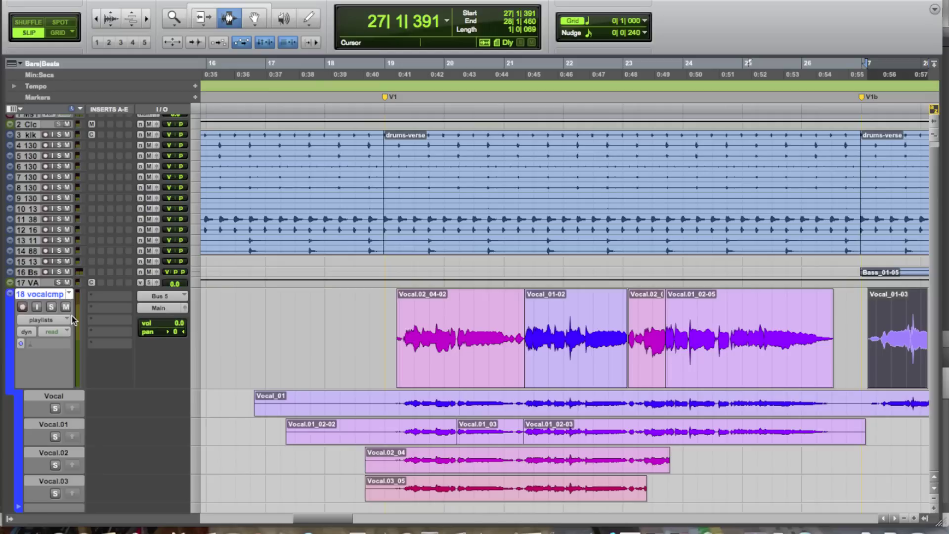